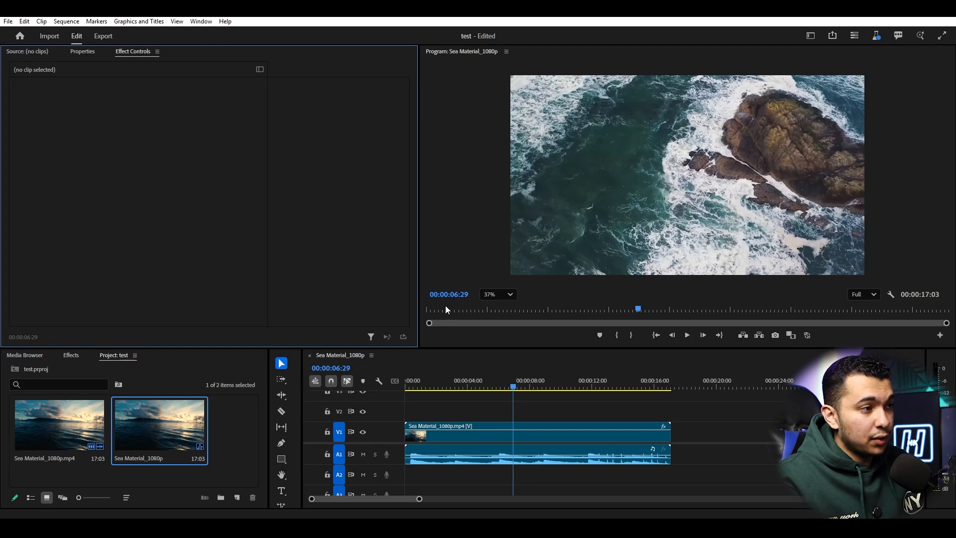
- Open the Premiere Composer extension panel to show Starter Pack and User library
{"action": "left_click", "coordinate": [201, 21]}
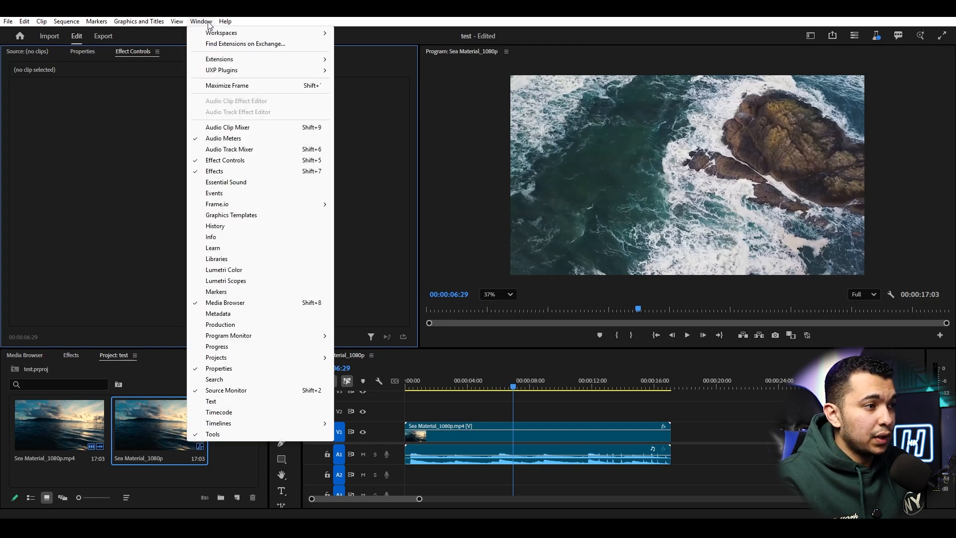
{"action": "mouse_move", "coordinate": [287, 63]}
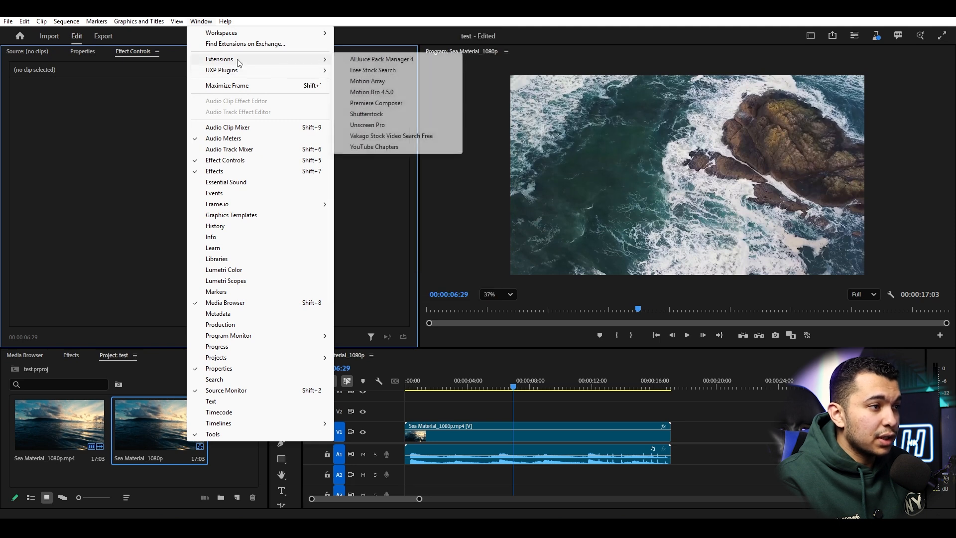
{"action": "left_click", "coordinate": [400, 105]}
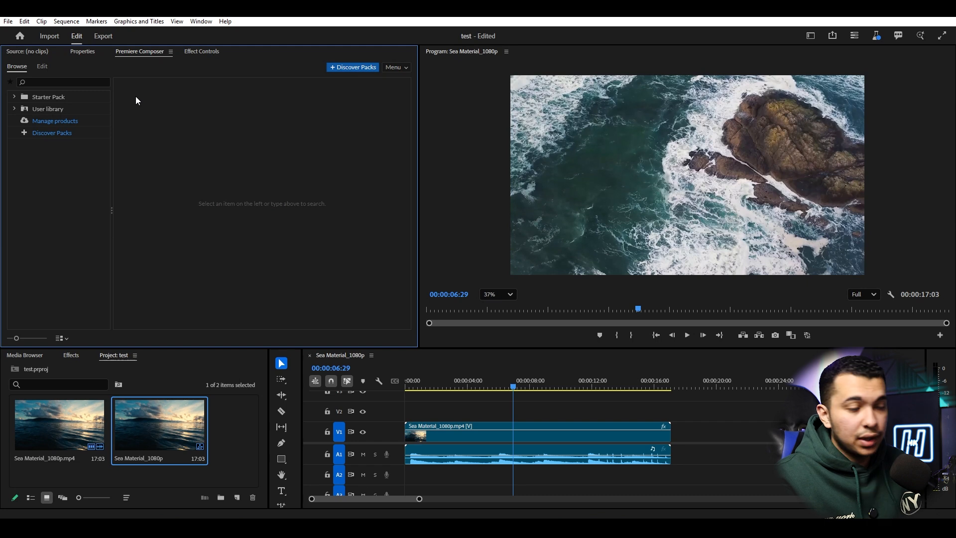
- Drag the Starter Pack 1-Line Fill Text Box preset onto track V2 above the sea clip
{"action": "left_click", "coordinate": [14, 98]}
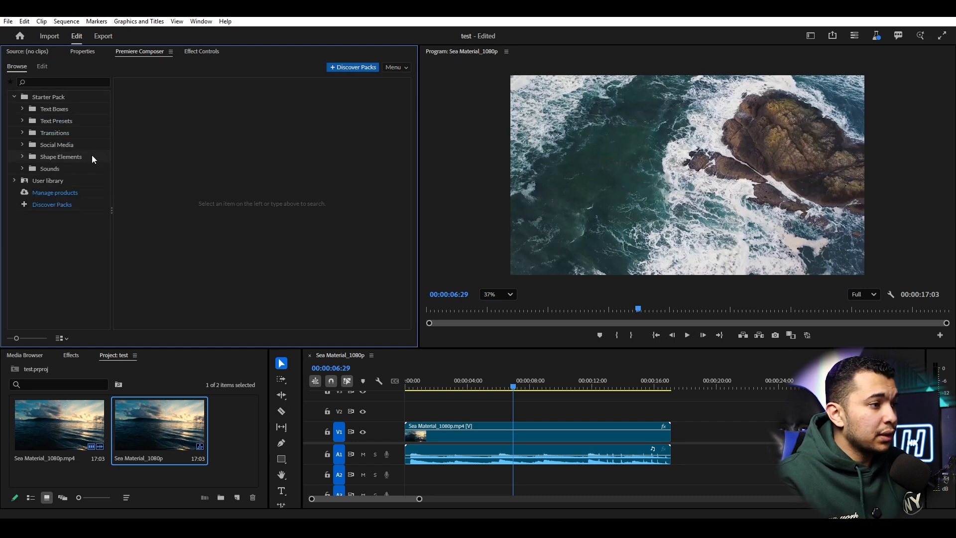
{"action": "left_click", "coordinate": [64, 109]}
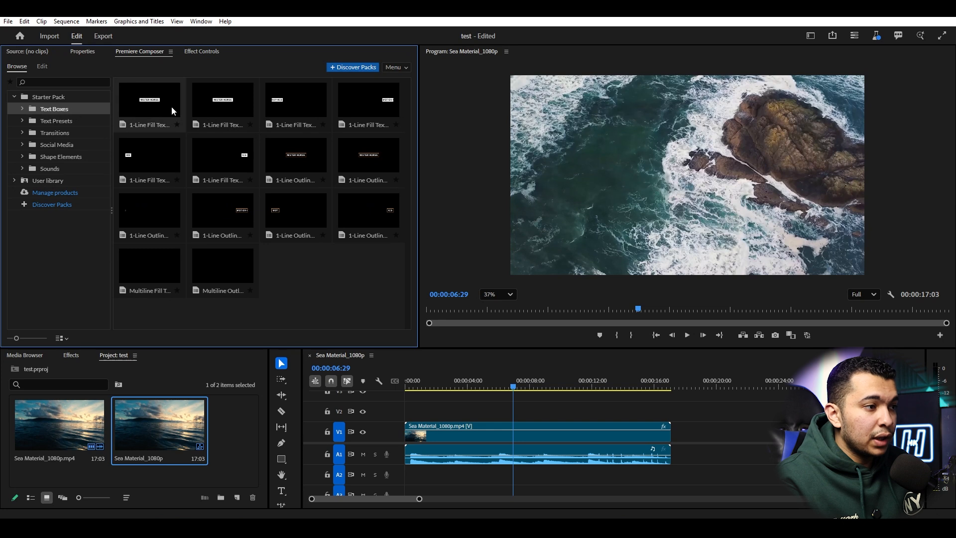
{"action": "left_click", "coordinate": [216, 114]}
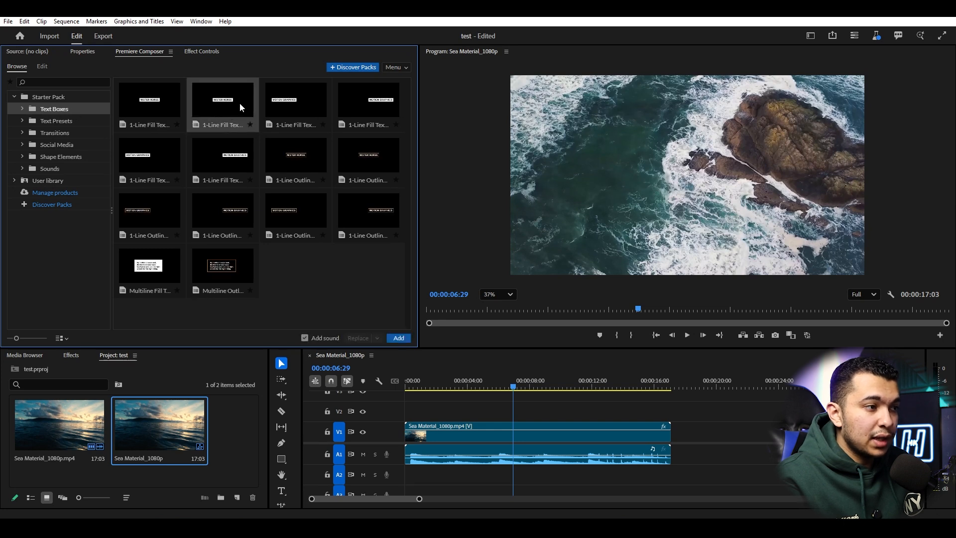
{"action": "left_click_drag", "start_coordinate": [370, 294], "coordinate": [516, 415]}
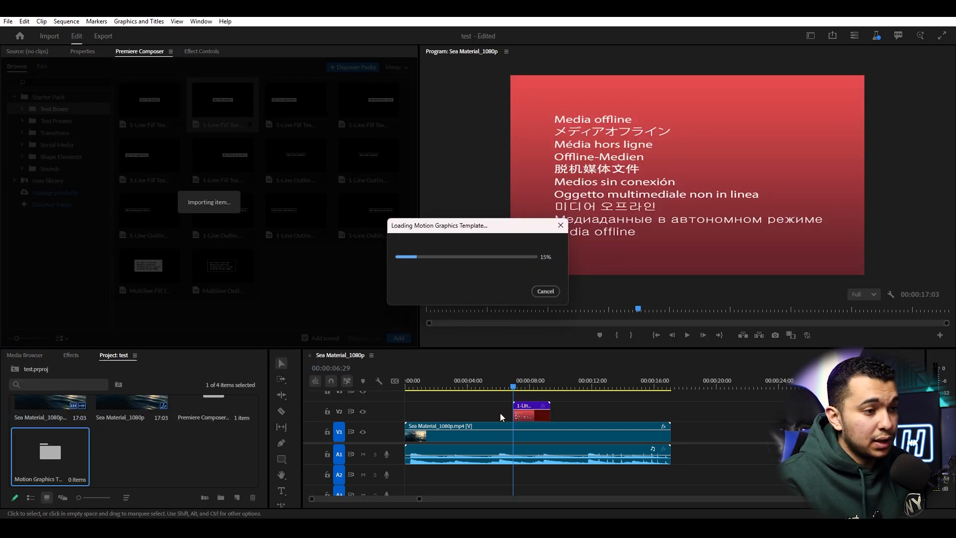
- Pause at 00:00:08:10, then shrink the MISTER HORSE box and move it to the lower left
{"action": "key", "text": "space"}
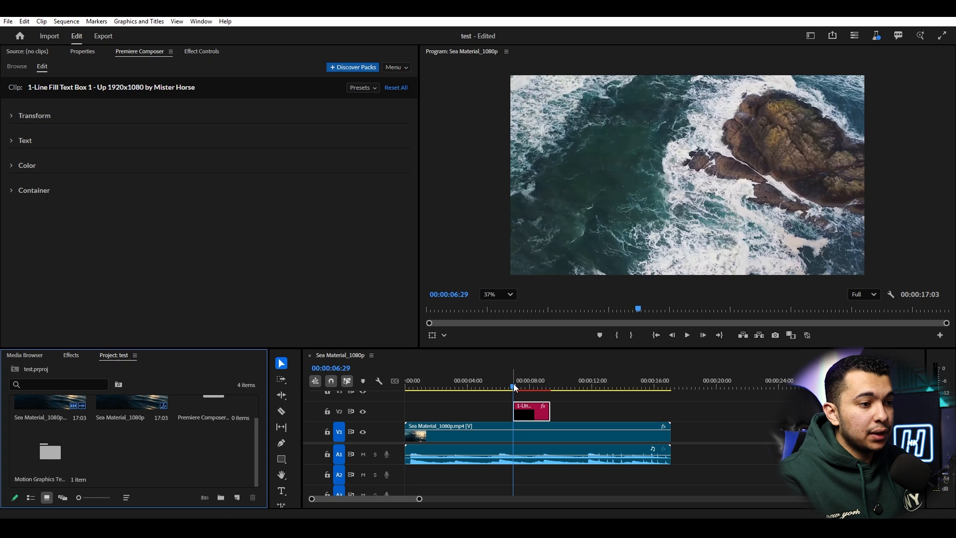
{"action": "key", "text": "space"}
{"action": "left_click", "coordinate": [717, 179]}
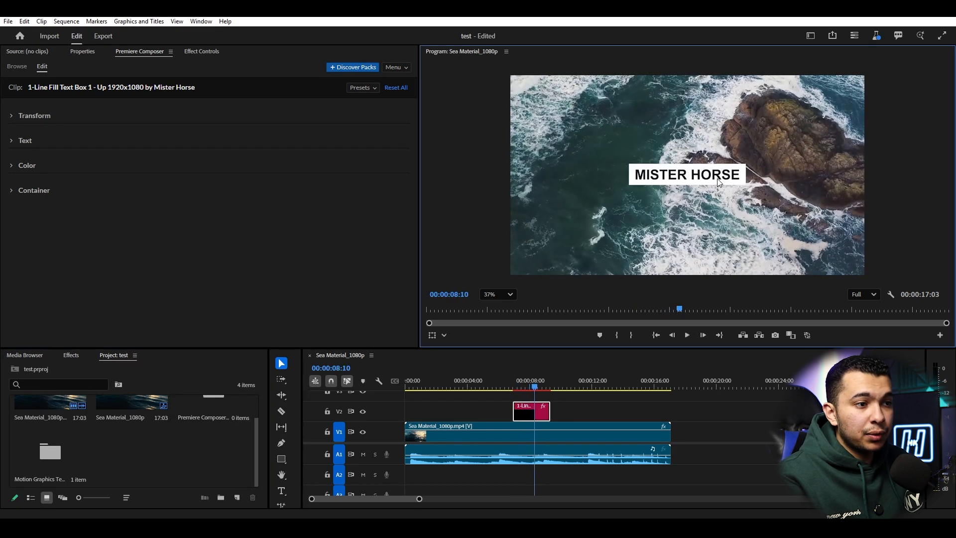
{"action": "left_click_drag", "start_coordinate": [736, 178], "coordinate": [654, 194]}
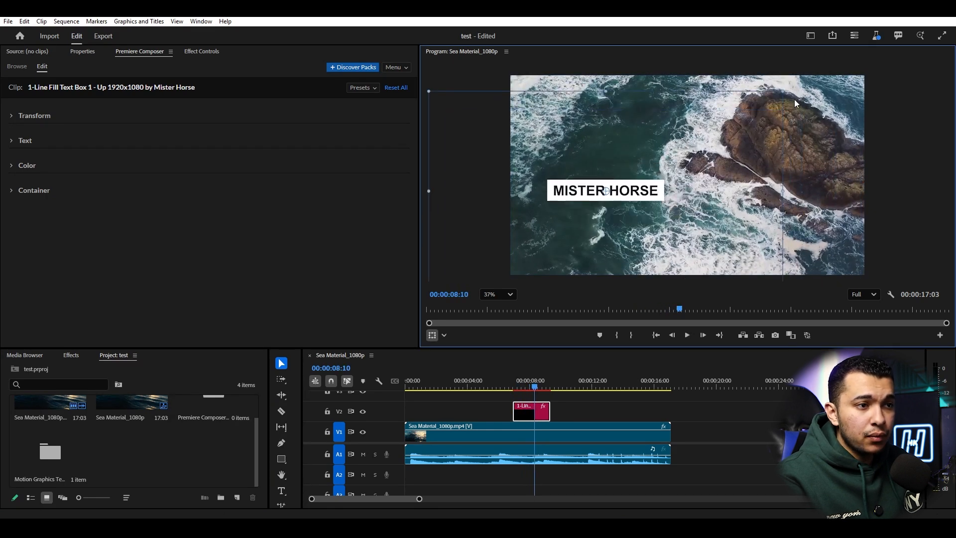
{"action": "left_click_drag", "start_coordinate": [791, 90], "coordinate": [602, 259]}
{"action": "left_click_drag", "start_coordinate": [684, 192], "coordinate": [728, 170]}
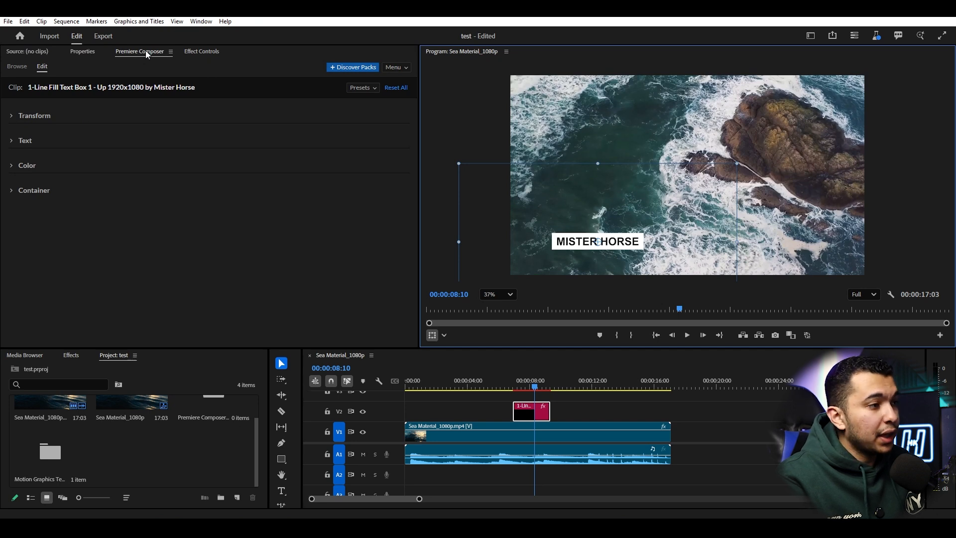
{"action": "left_click", "coordinate": [15, 68]}
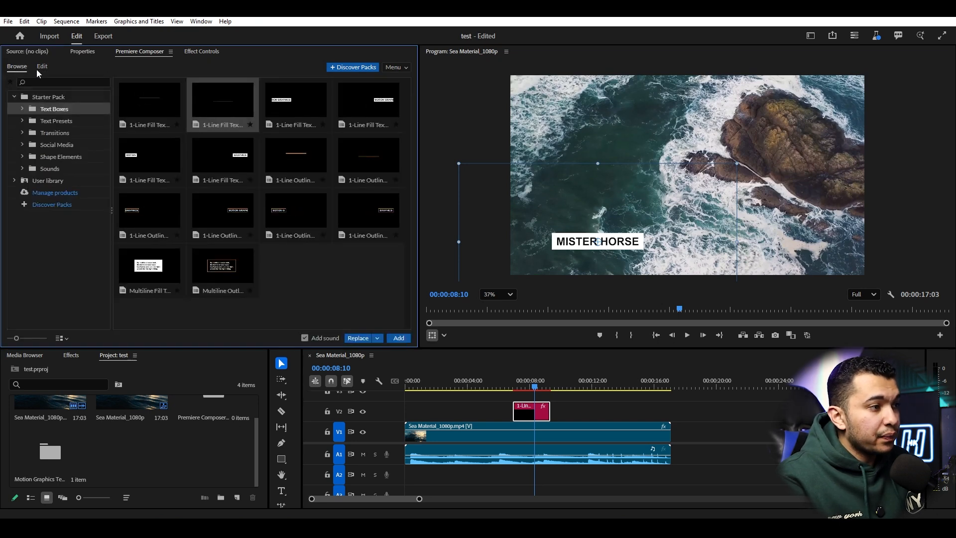
{"action": "left_click", "coordinate": [41, 70]}
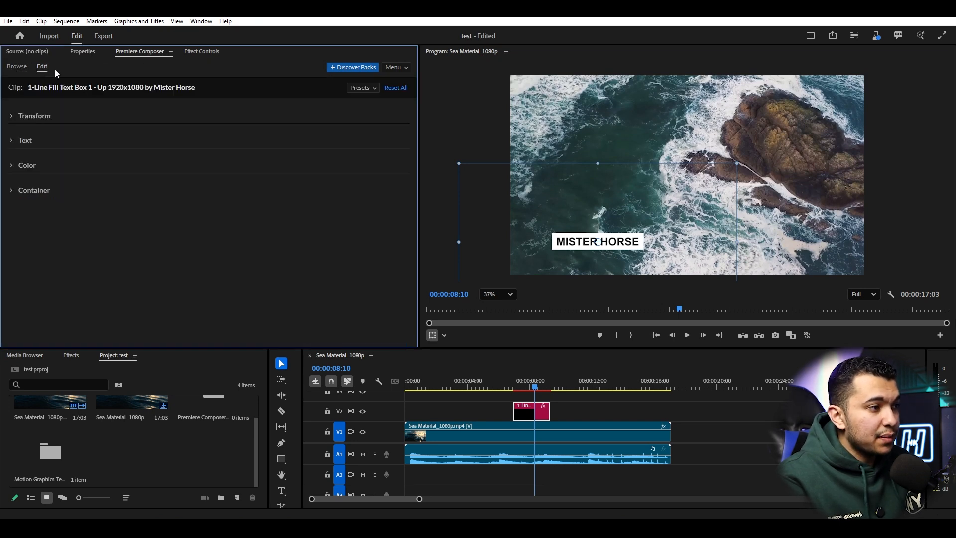
- Replace the MISTER HORSE text with a person's name, correcting a typo
{"action": "left_click", "coordinate": [12, 142]}
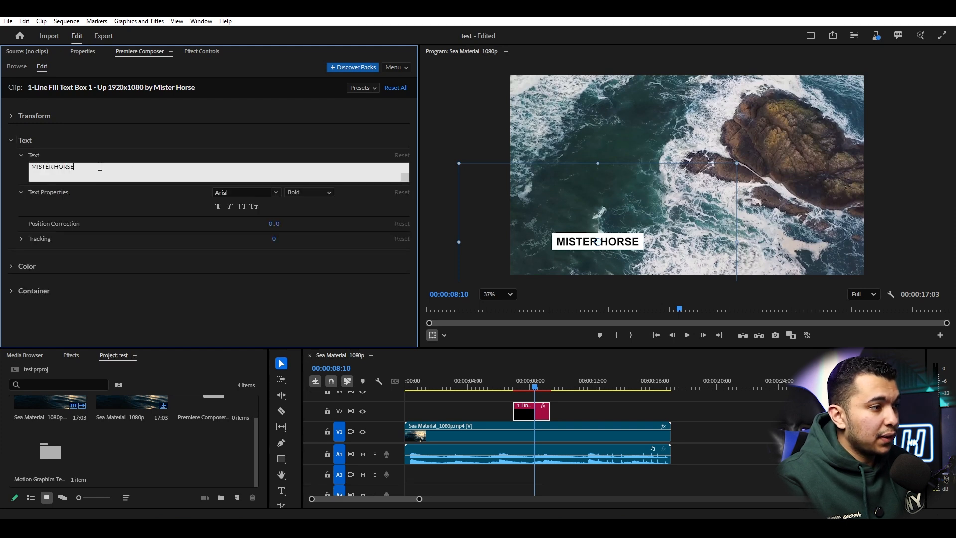
{"action": "key", "text": "ctrl+shift+Left"}
{"action": "key", "text": "ctrl+shift+Left"}
{"action": "key", "text": "BackSpace"}
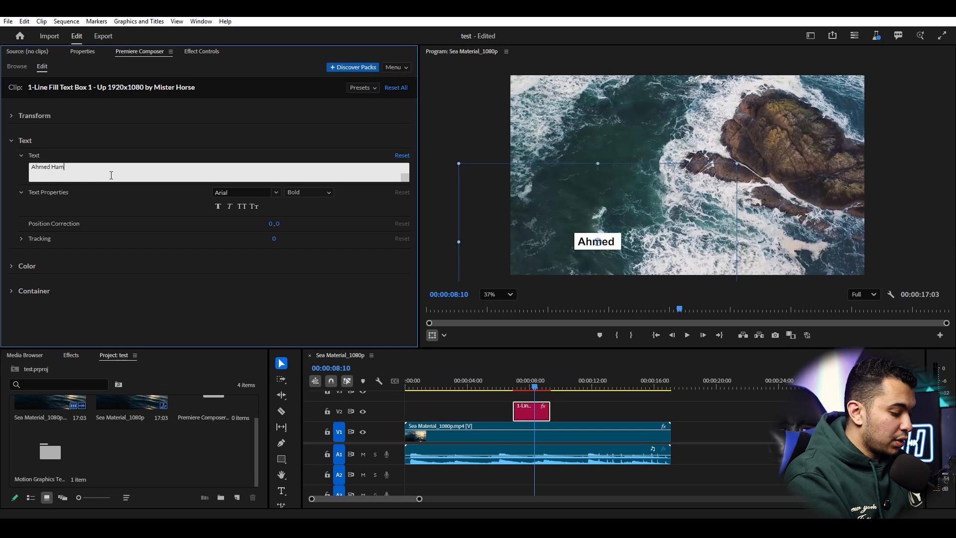
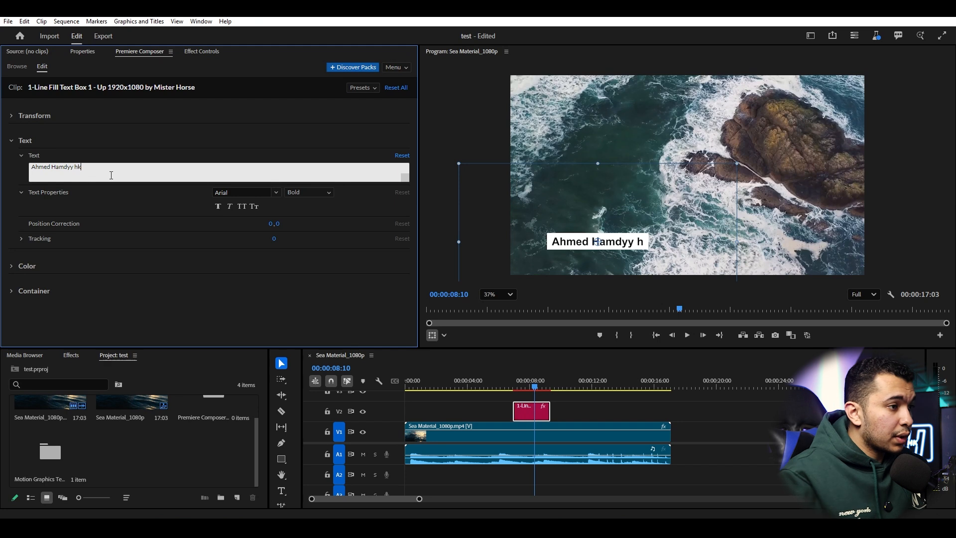
- Make the title text faux bold and italic, keeping Arial Bold
{"action": "left_click", "coordinate": [218, 206]}
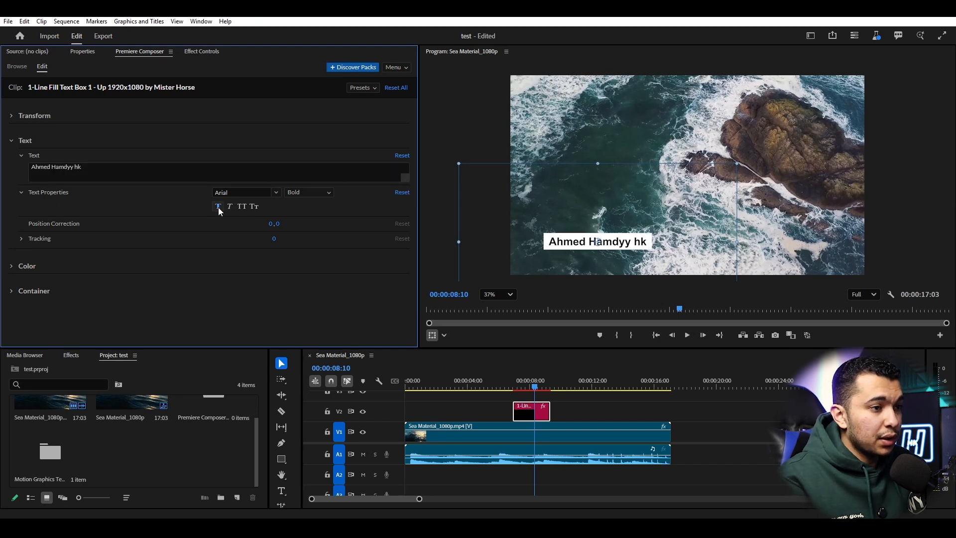
{"action": "left_click", "coordinate": [259, 193]}
{"action": "left_click", "coordinate": [275, 193]}
{"action": "left_click", "coordinate": [322, 192]}
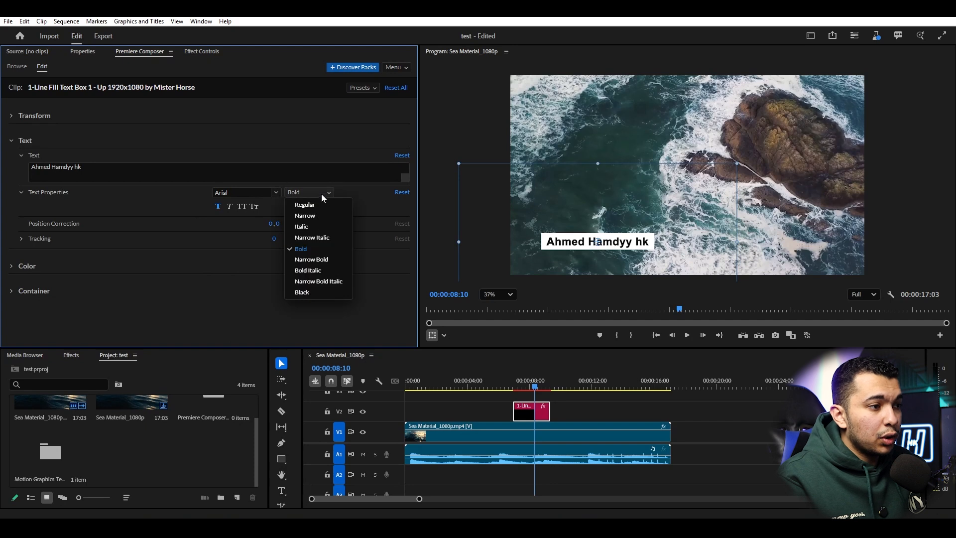
{"action": "left_click", "coordinate": [324, 192]}
{"action": "left_click", "coordinate": [235, 208]}
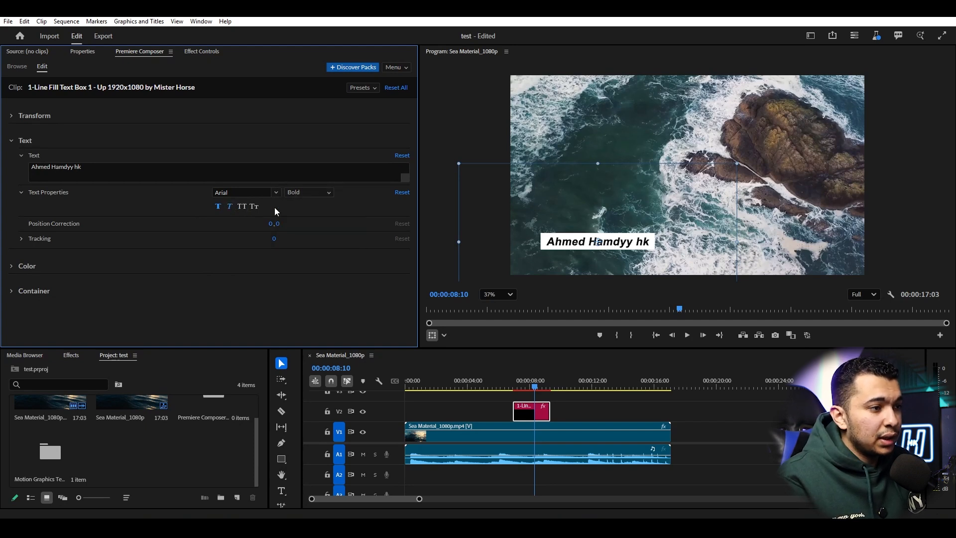
- Set letter tracking to 40 and move the title up and right in the frame
{"action": "left_click", "coordinate": [21, 240]}
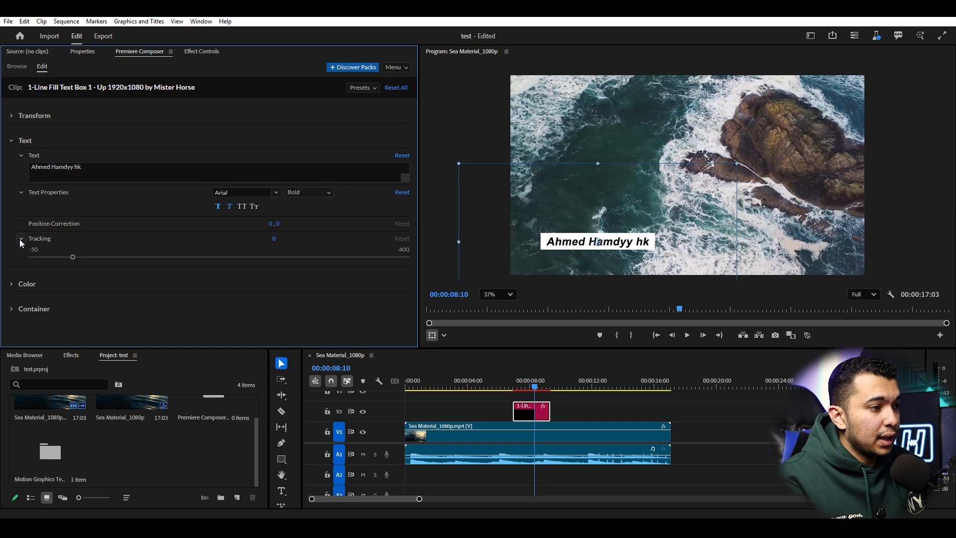
{"action": "left_click_drag", "start_coordinate": [69, 258], "coordinate": [106, 258]}
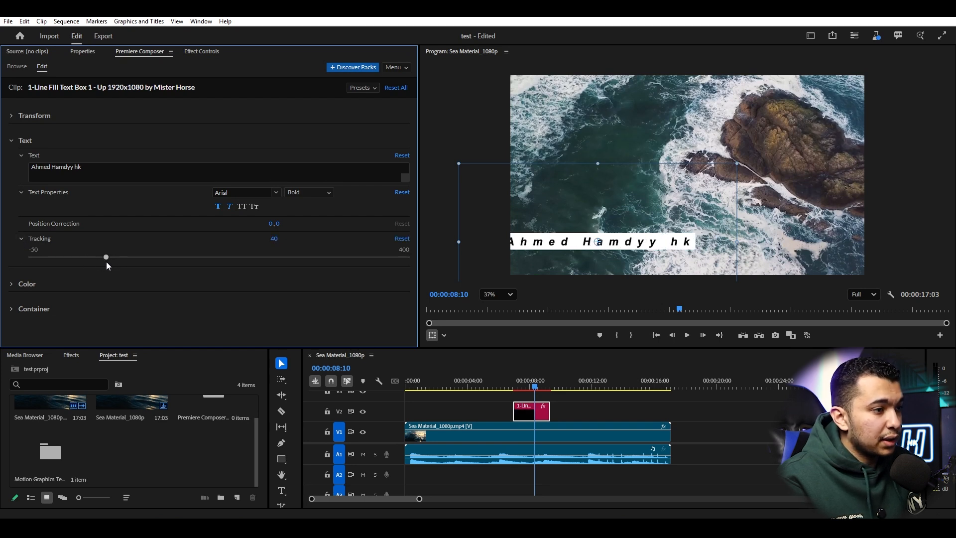
{"action": "left_click_drag", "start_coordinate": [626, 211], "coordinate": [692, 189]}
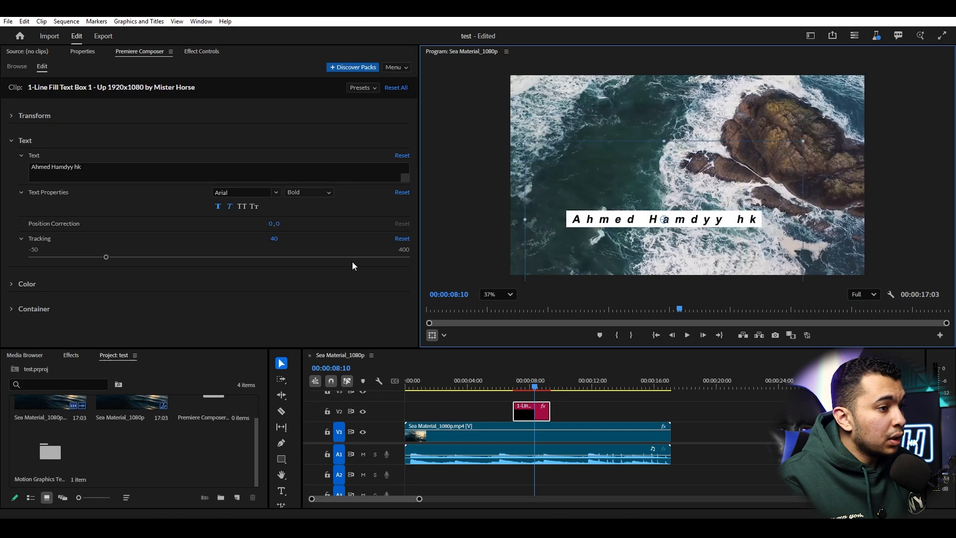
{"action": "left_click", "coordinate": [7, 288]}
- Set the title box fill to red
{"action": "scroll", "coordinate": [150, 291], "scroll_direction": "down", "scroll_amount": 1}
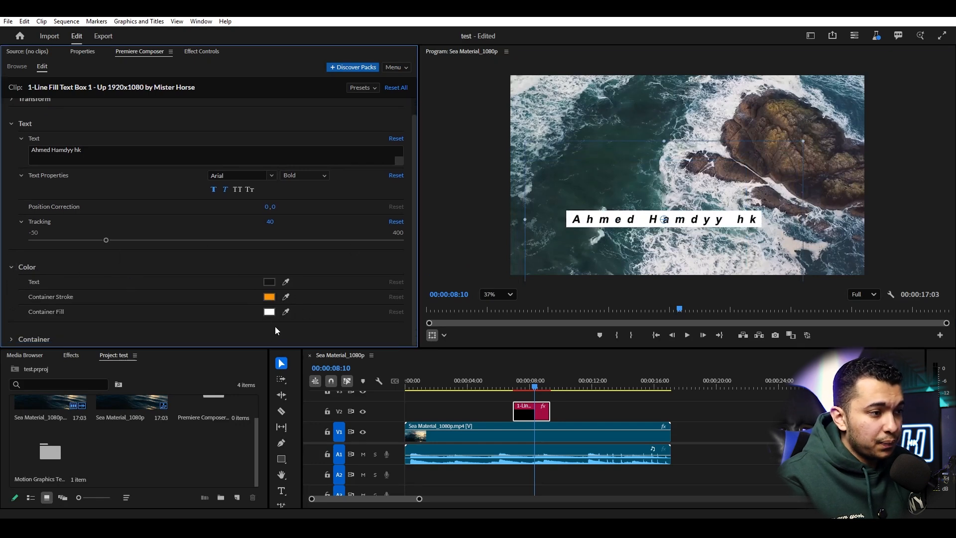
{"action": "left_click", "coordinate": [270, 313]}
{"action": "left_click", "coordinate": [222, 214]}
{"action": "left_click", "coordinate": [191, 284]}
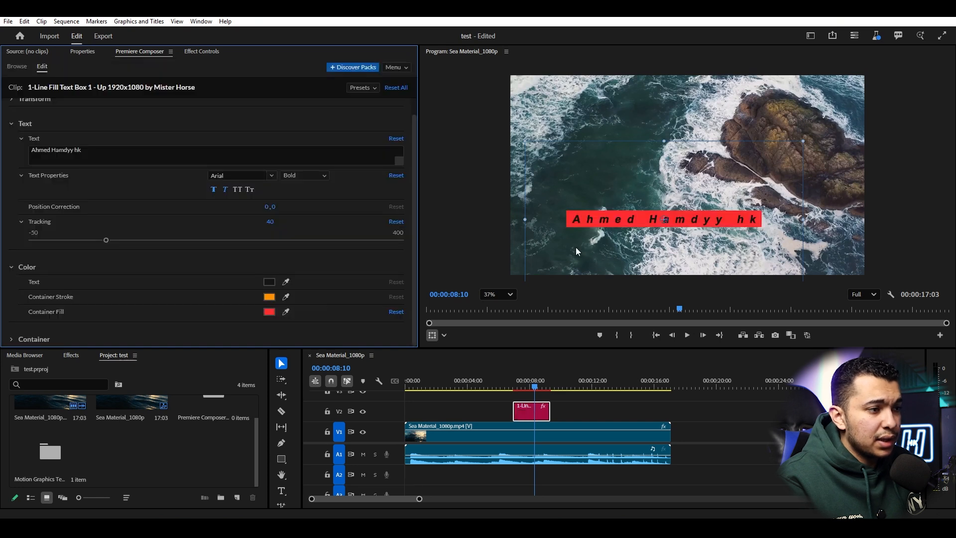
- Set the text colour to dark green 224b00, then undo the colour and tracking changes
{"action": "left_click", "coordinate": [270, 281]}
{"action": "left_click", "coordinate": [225, 116]}
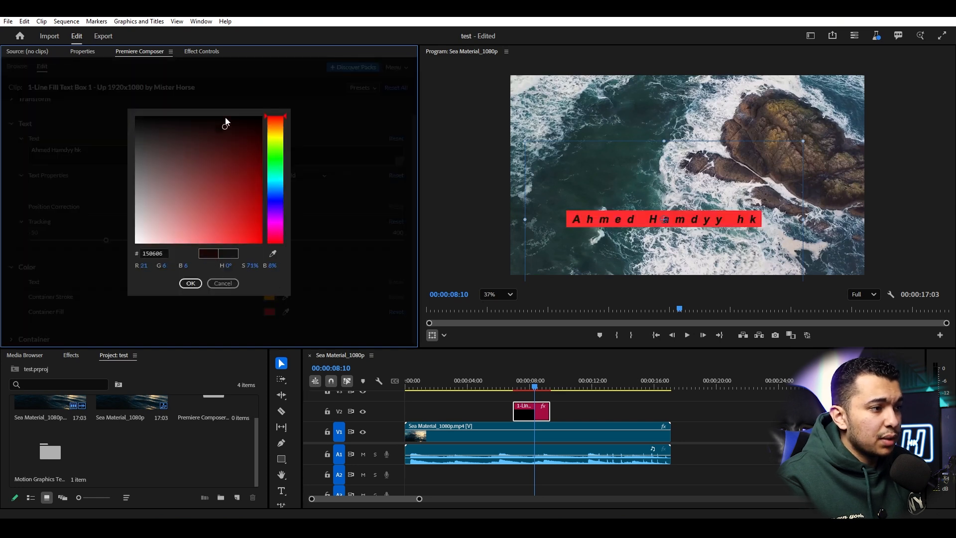
{"action": "left_click", "coordinate": [262, 153]}
{"action": "left_click", "coordinate": [276, 148]}
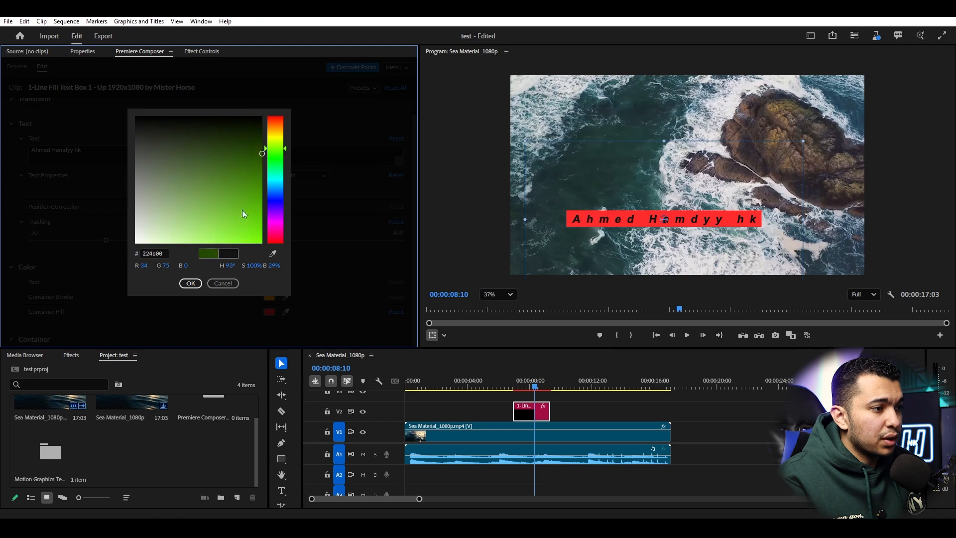
{"action": "left_click", "coordinate": [191, 283]}
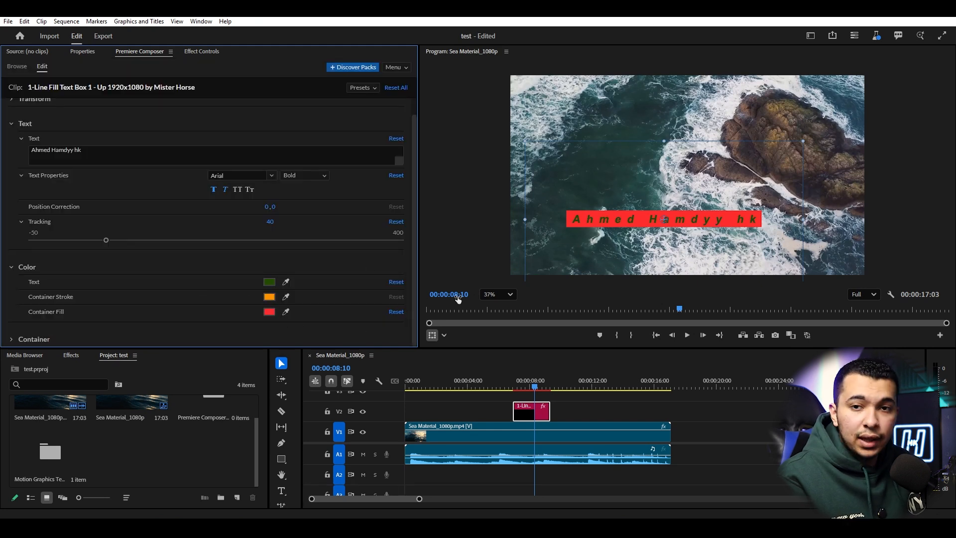
{"action": "key", "text": "ctrl+z"}
{"action": "key", "text": "ctrl+z"}
{"action": "key", "text": "ctrl+z"}
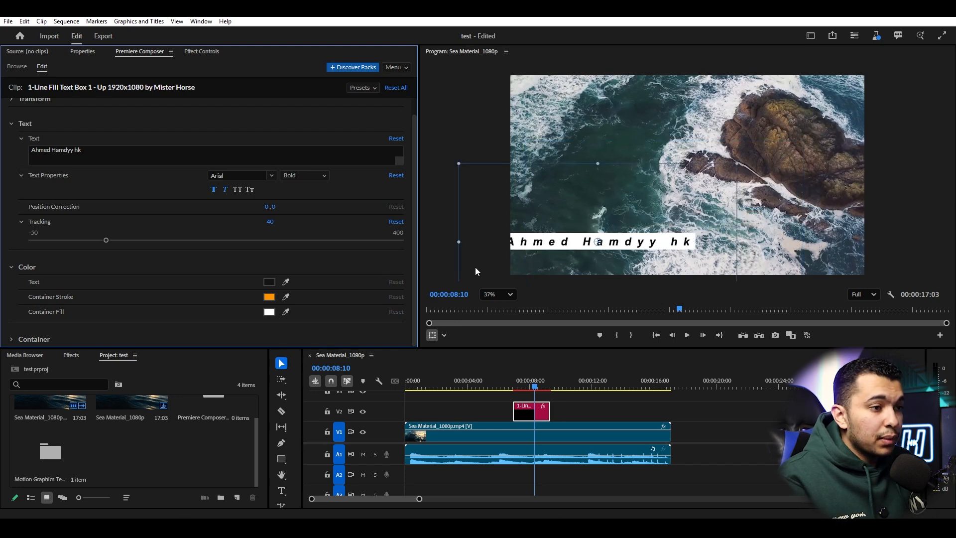
{"action": "key", "text": "ctrl+z"}
- In the Transform settings, shift the title right and lower in the frame
{"action": "scroll", "coordinate": [156, 197], "scroll_direction": "up", "scroll_amount": 1}
{"action": "left_click", "coordinate": [11, 140]}
{"action": "left_click", "coordinate": [11, 117]}
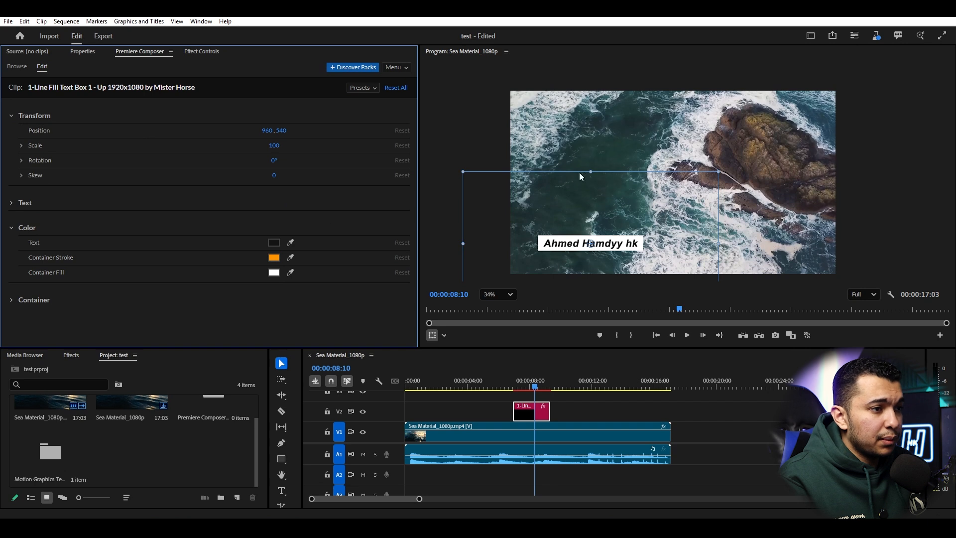
{"action": "left_click_drag", "start_coordinate": [605, 188], "coordinate": [637, 163]}
{"action": "left_click_drag", "start_coordinate": [271, 130], "coordinate": [468, 151]}
{"action": "key", "text": "ctrl+z"}
{"action": "key", "text": "ctrl+z"}
{"action": "key", "text": "ctrl+z"}
{"action": "key", "text": "ctrl+z"}
{"action": "key", "text": "ctrl+z"}
{"action": "left_click_drag", "start_coordinate": [277, 133], "coordinate": [355, 150]}
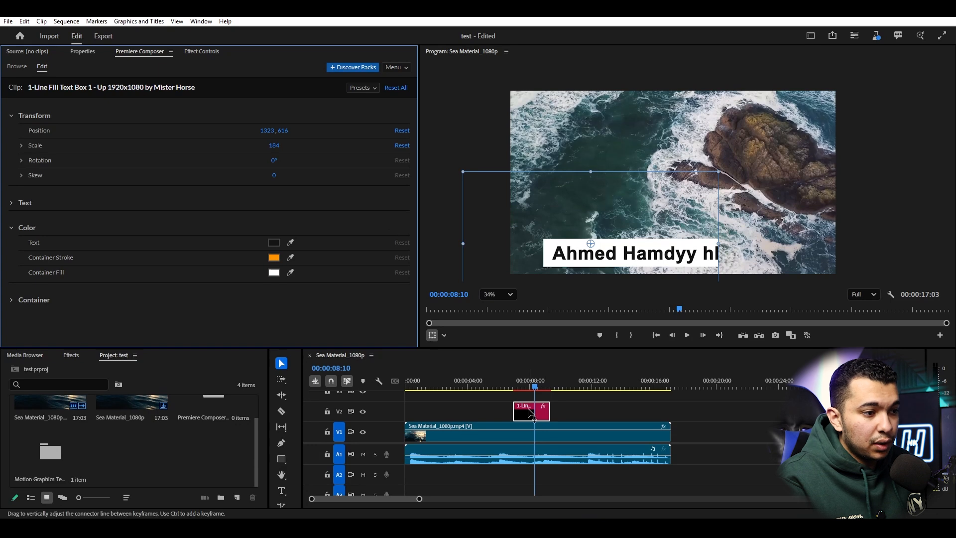
- Settle the title inside the frame at position 1210, 616 with scale 184
{"action": "left_click", "coordinate": [196, 52]}
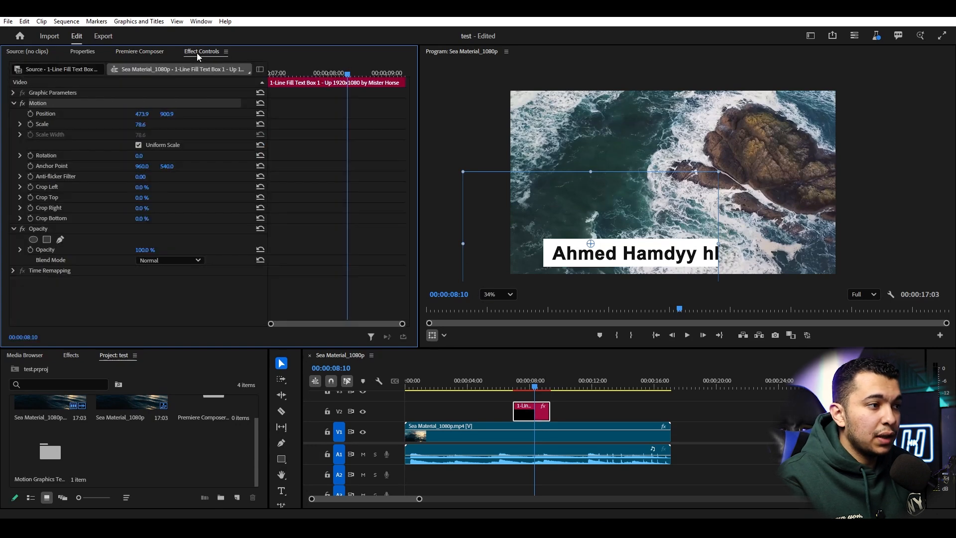
{"action": "left_click", "coordinate": [136, 53]}
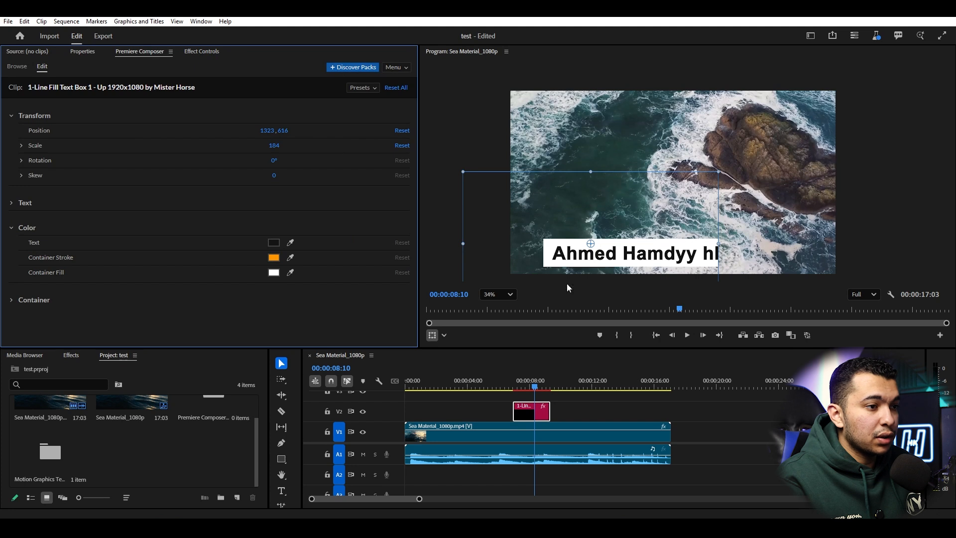
{"action": "left_click_drag", "start_coordinate": [522, 223], "coordinate": [527, 175]}
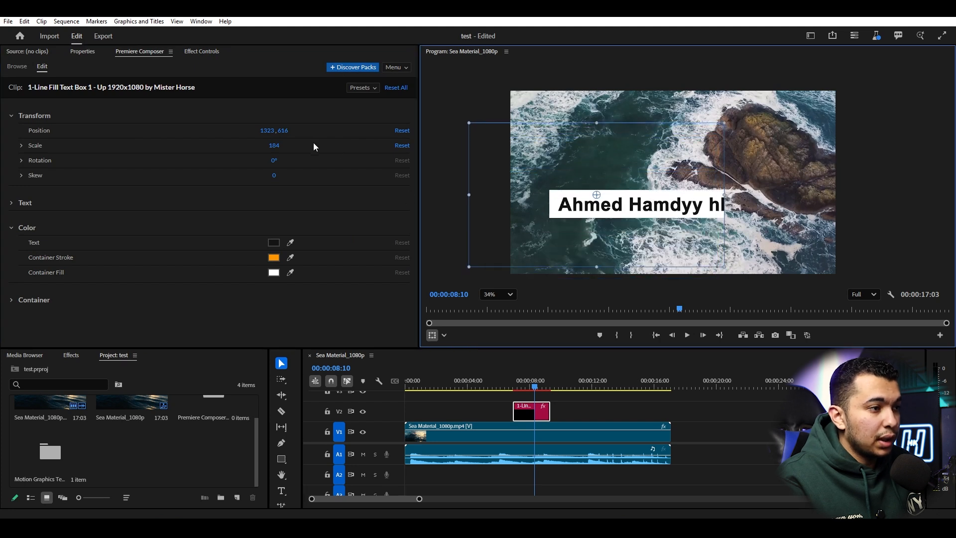
{"action": "left_click_drag", "start_coordinate": [269, 132], "coordinate": [246, 133]}
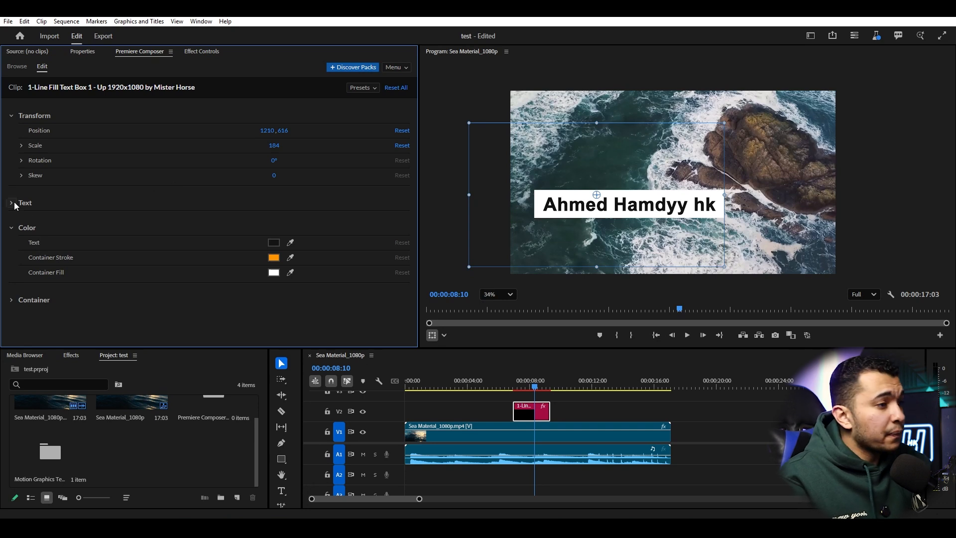
- Check the Container settings, set the playhead to 00:00:08:02, and return to Composer browsing
{"action": "left_click", "coordinate": [11, 299]}
{"action": "scroll", "coordinate": [208, 259], "scroll_direction": "down", "scroll_amount": 2}
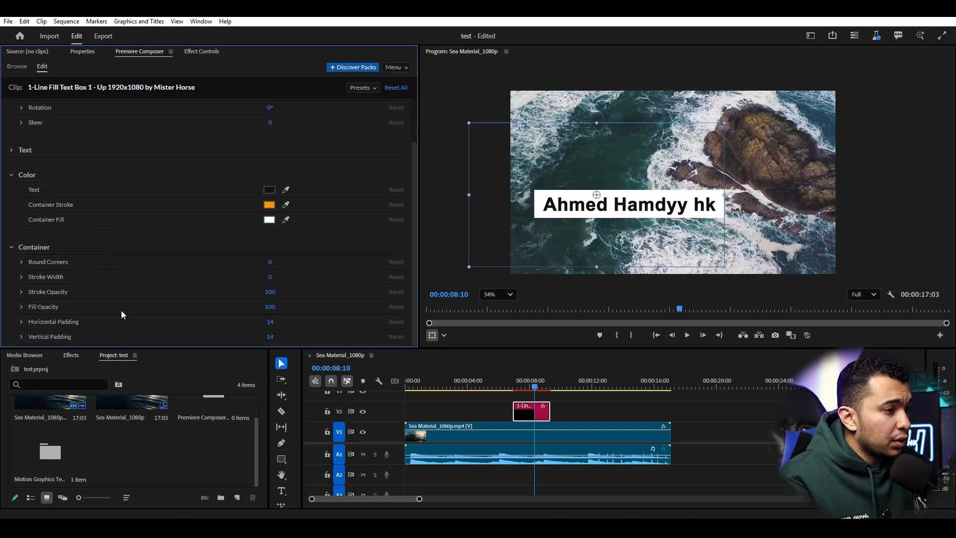
{"action": "left_click", "coordinate": [531, 387]}
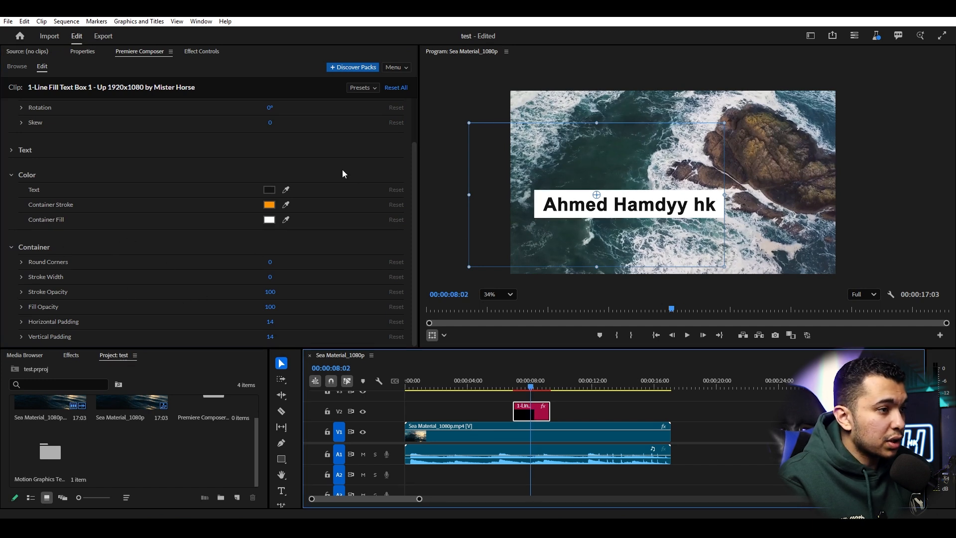
{"action": "scroll", "coordinate": [161, 117], "scroll_direction": "up", "scroll_amount": 2}
{"action": "left_click", "coordinate": [17, 66]}
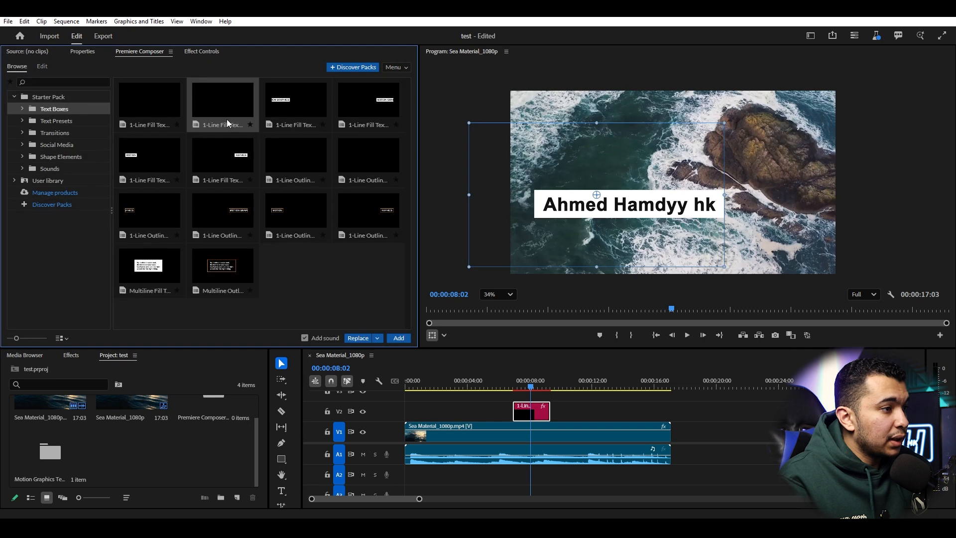
- Delete the name title clip from V2 and show Composer's Text Presets
{"action": "left_click", "coordinate": [536, 414]}
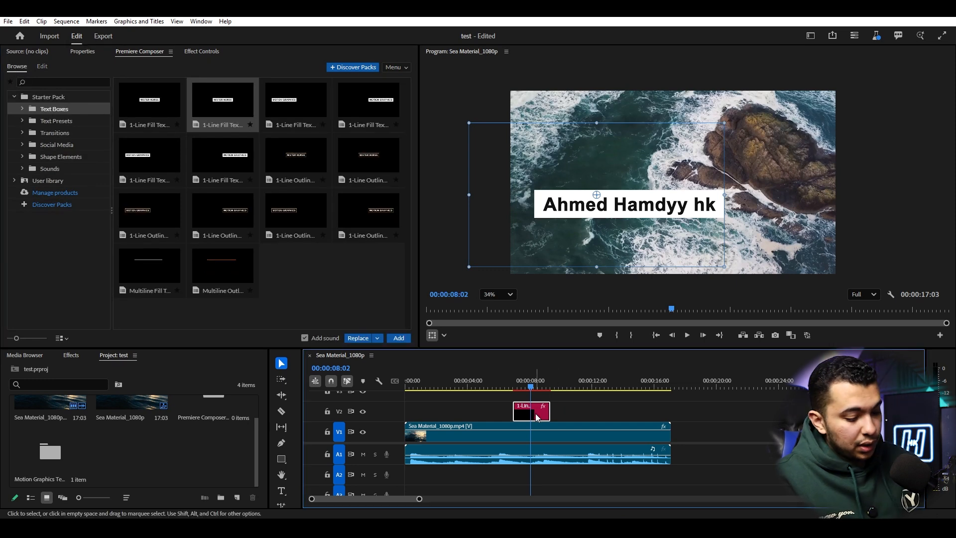
{"action": "key", "text": "Delete"}
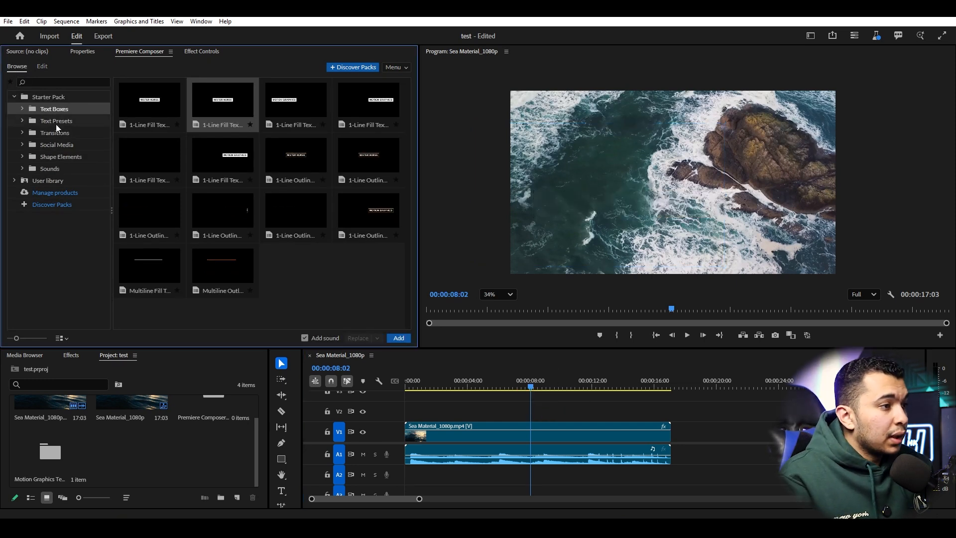
{"action": "left_click", "coordinate": [56, 124]}
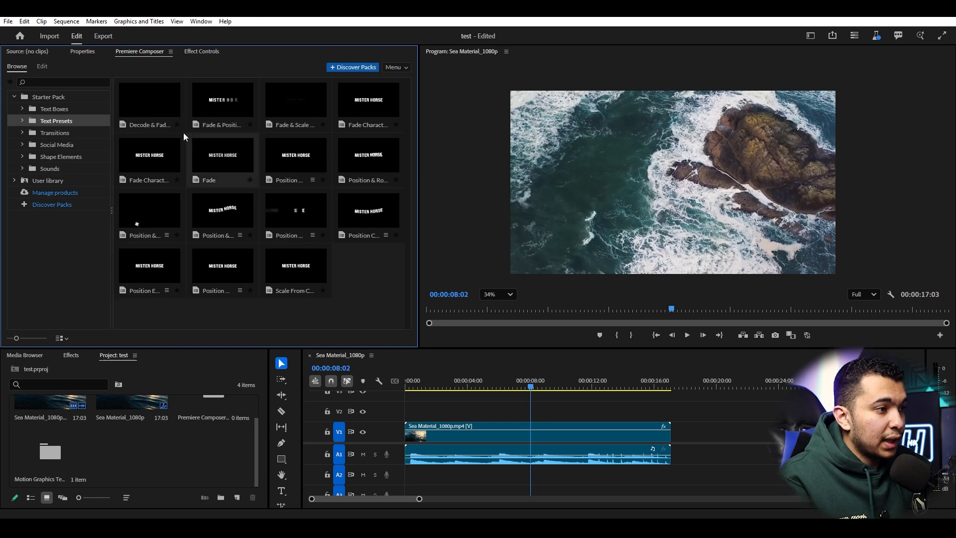
- Add the Decode & Fade text preset to V2 above the sea footage and preview it
{"action": "left_click_drag", "start_coordinate": [181, 97], "coordinate": [536, 413]}
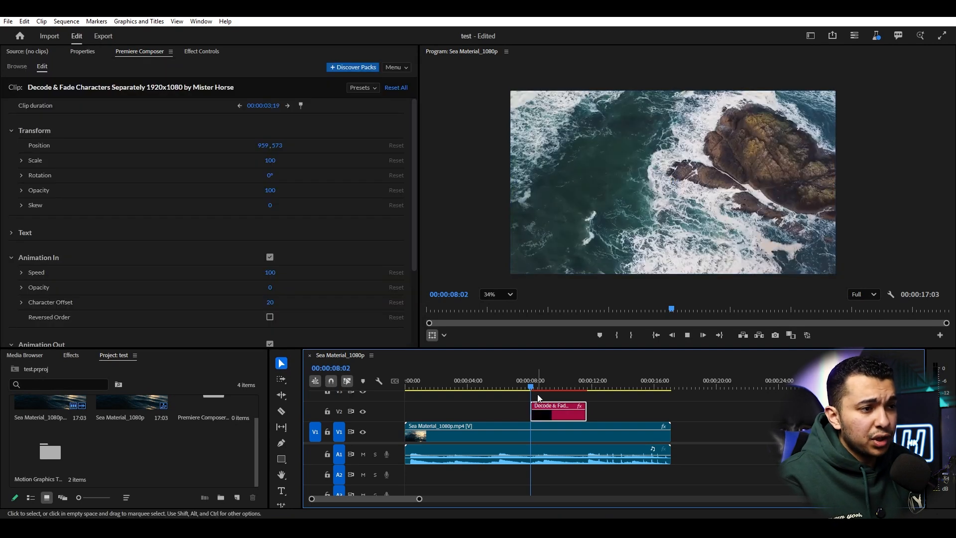
{"action": "key", "text": "space"}
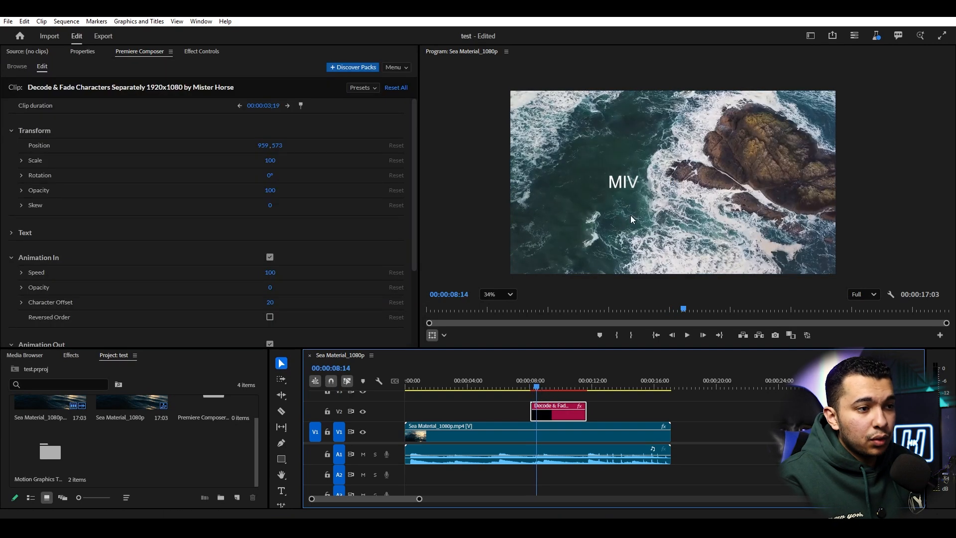
{"action": "key", "text": "space"}
{"action": "left_click", "coordinate": [656, 183]}
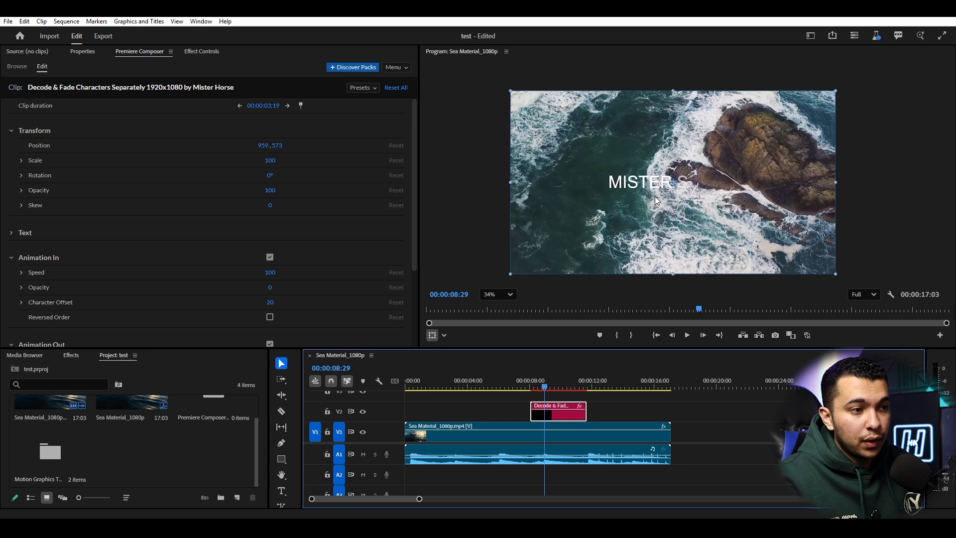
- Replay the MISTER HORSE decode animation from 00:00:08:29
{"action": "key", "text": "space"}
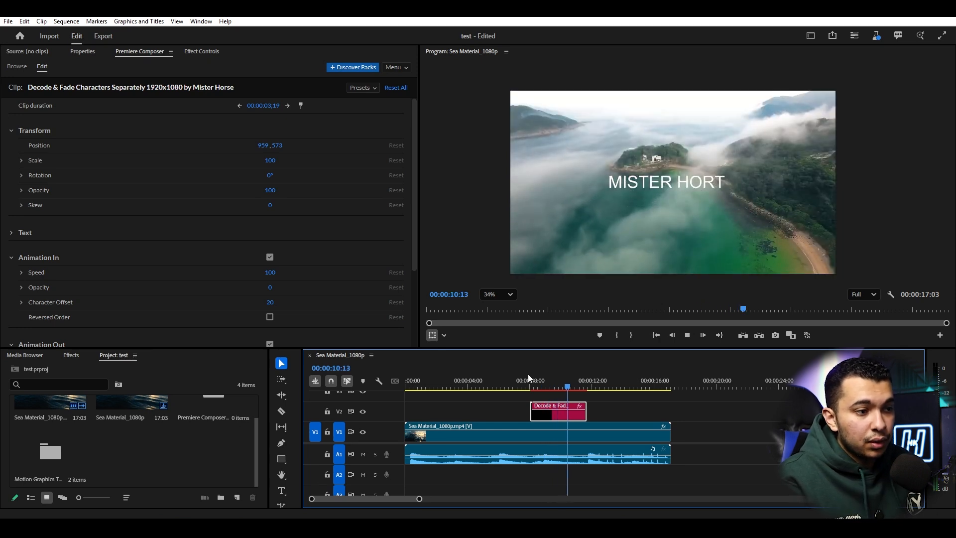
{"action": "left_click", "coordinate": [546, 381]}
{"action": "key", "text": "space"}
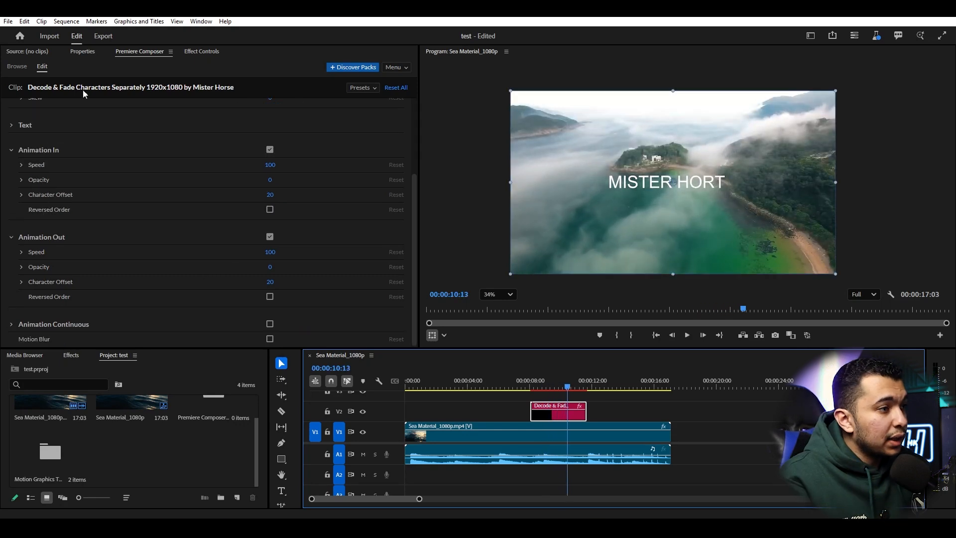
{"action": "left_click", "coordinate": [19, 67]}
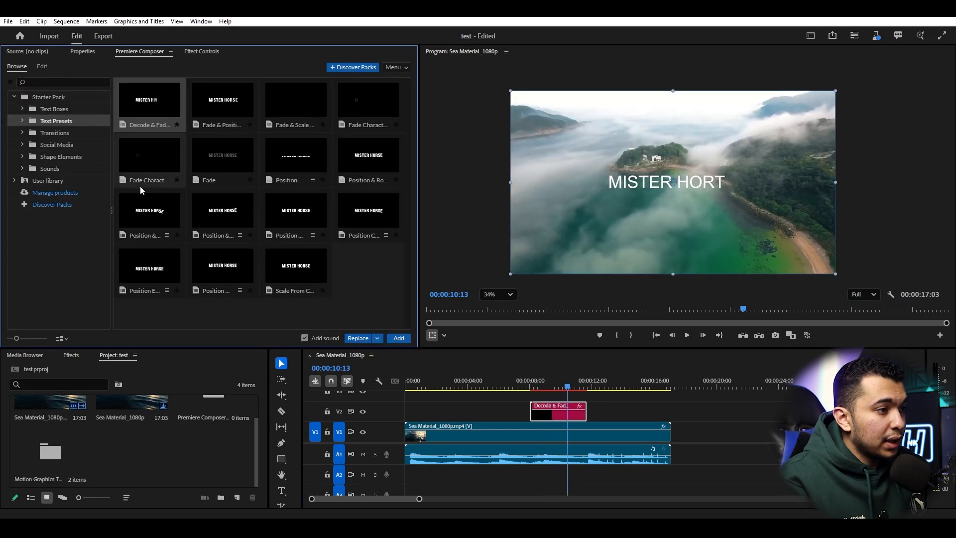
{"action": "left_click", "coordinate": [67, 145]}
{"action": "left_click", "coordinate": [67, 133]}
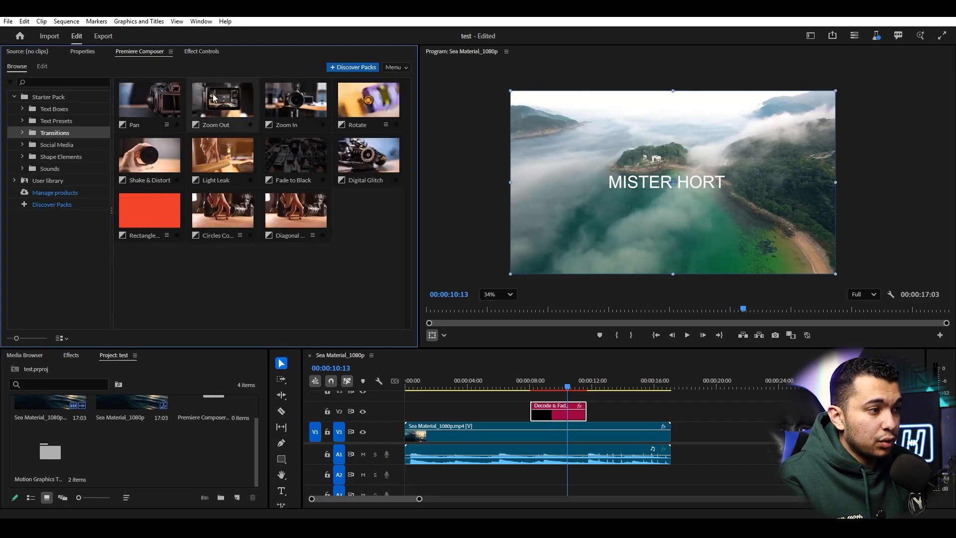
{"action": "left_click", "coordinate": [167, 125]}
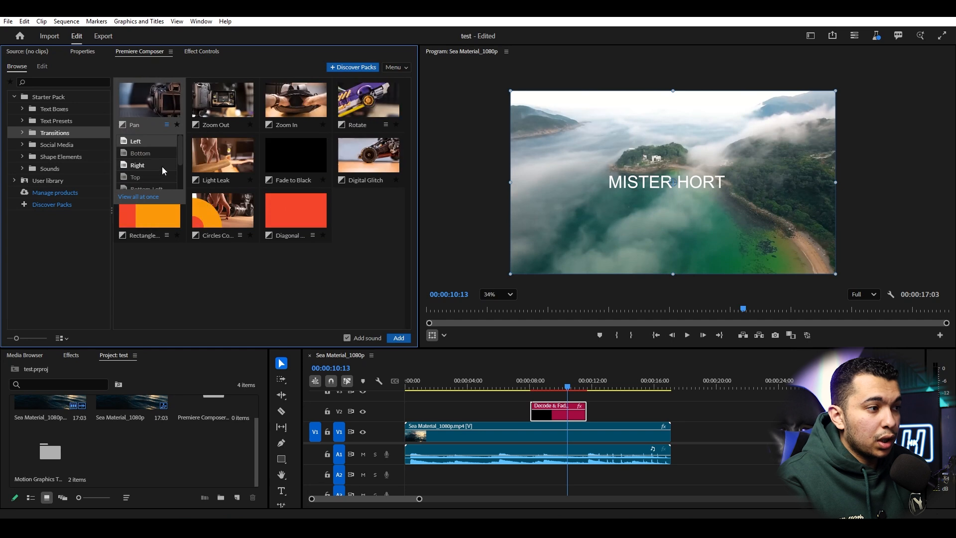
{"action": "scroll", "coordinate": [149, 165], "scroll_direction": "down", "scroll_amount": 3}
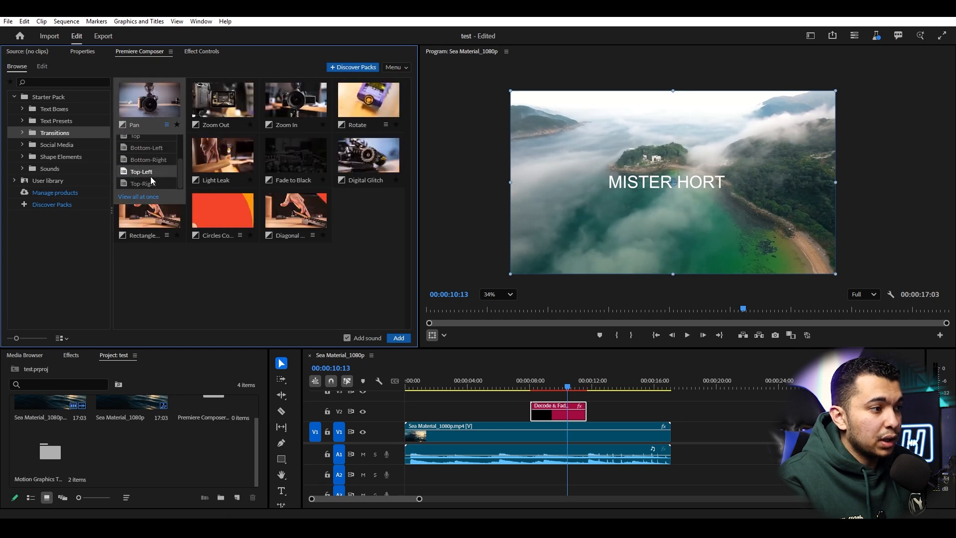
{"action": "left_click", "coordinate": [149, 167]}
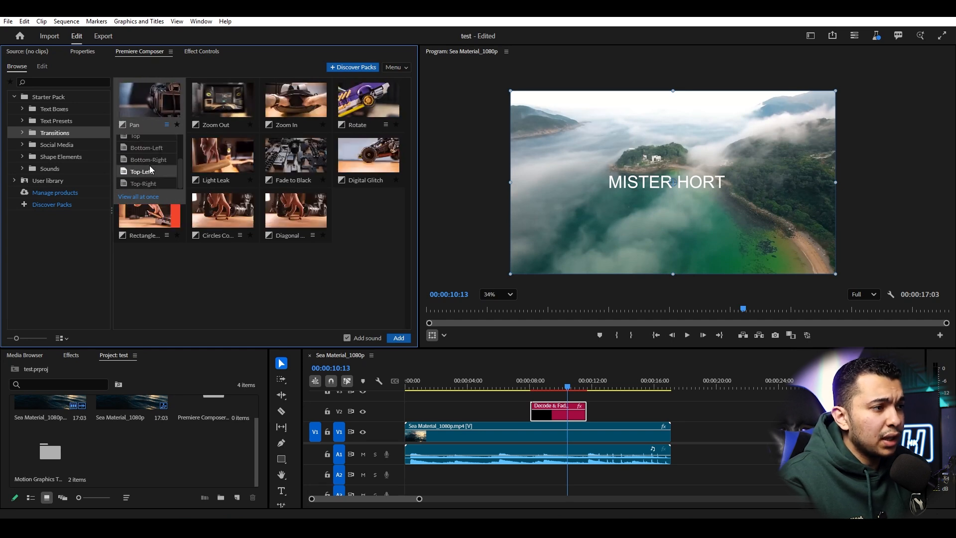
{"action": "left_click", "coordinate": [277, 251]}
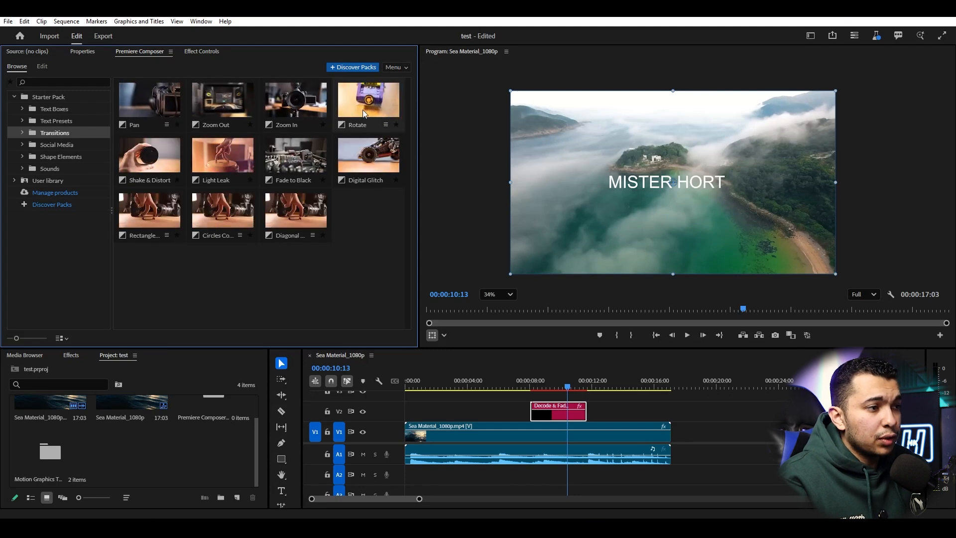
{"action": "left_click", "coordinate": [387, 124]}
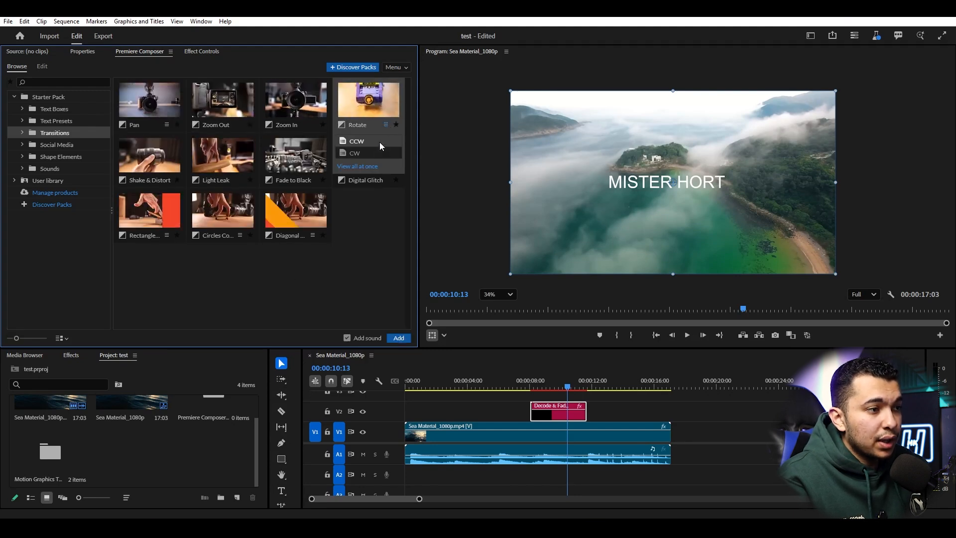
{"action": "left_click", "coordinate": [359, 152]}
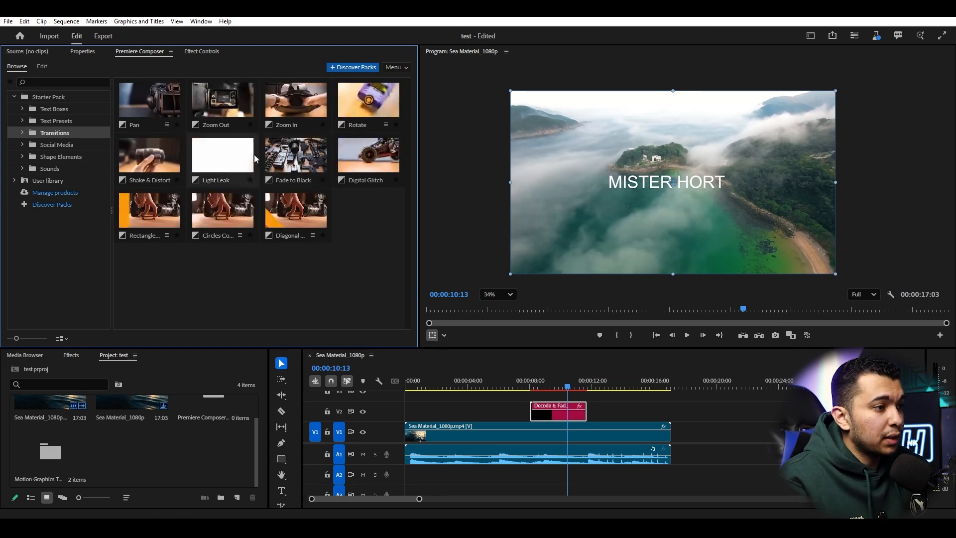
{"action": "left_click", "coordinate": [216, 171]}
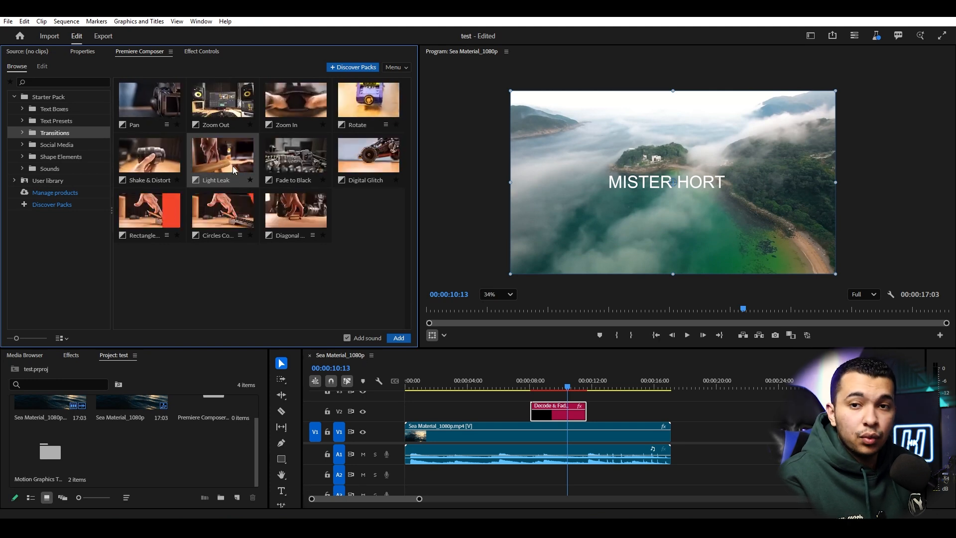
{"action": "left_click", "coordinate": [146, 168]}
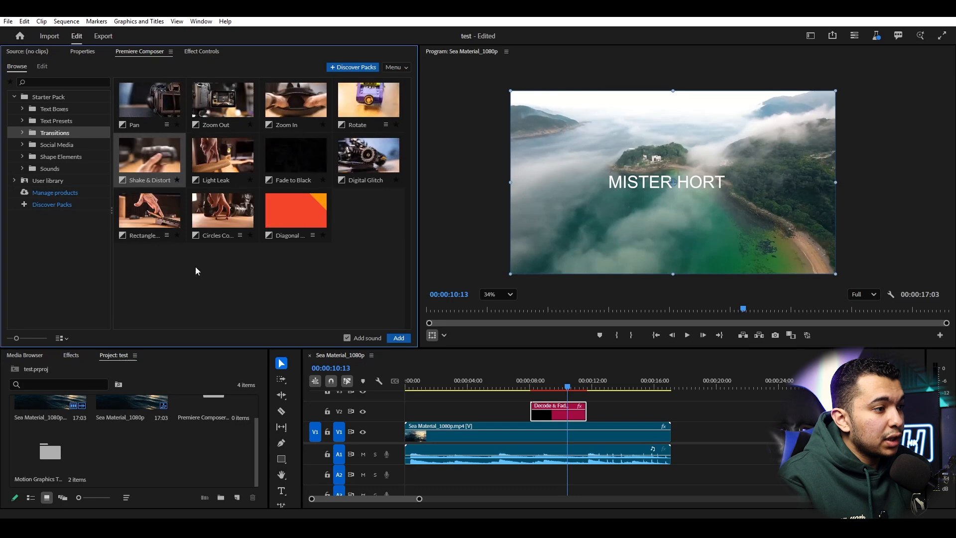
{"action": "left_click", "coordinate": [310, 278]}
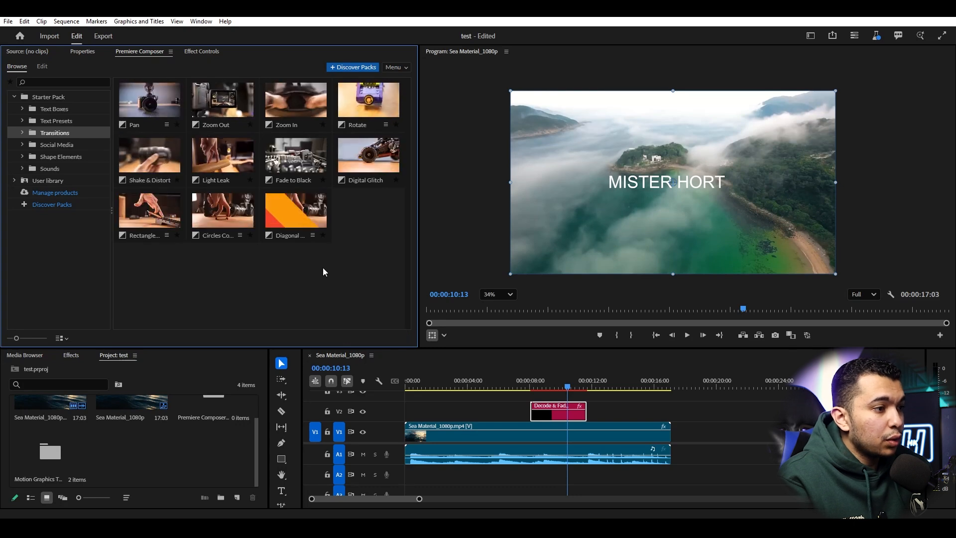
{"action": "left_click", "coordinate": [313, 236]}
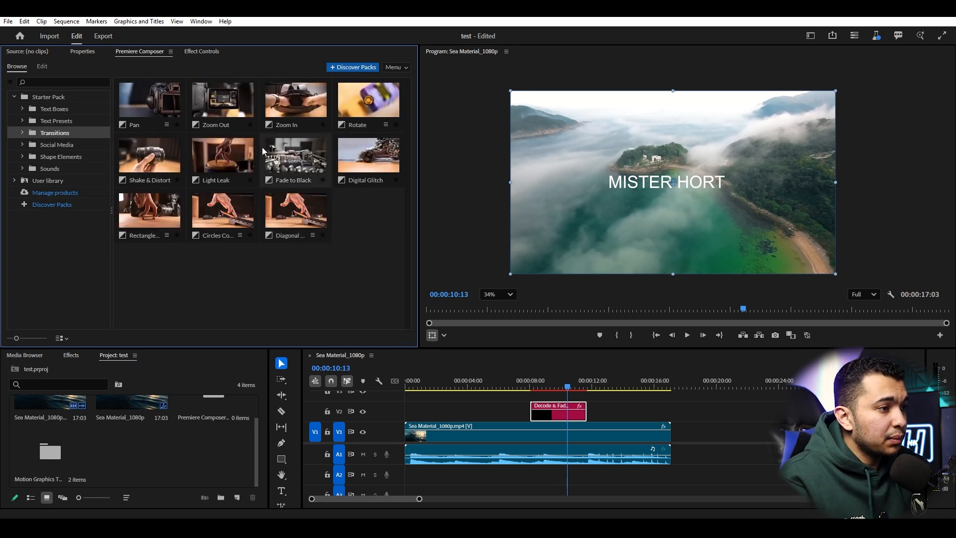
- Place the Light Leak transition on V2 and play back that section
{"action": "left_click_drag", "start_coordinate": [222, 155], "coordinate": [609, 412]}
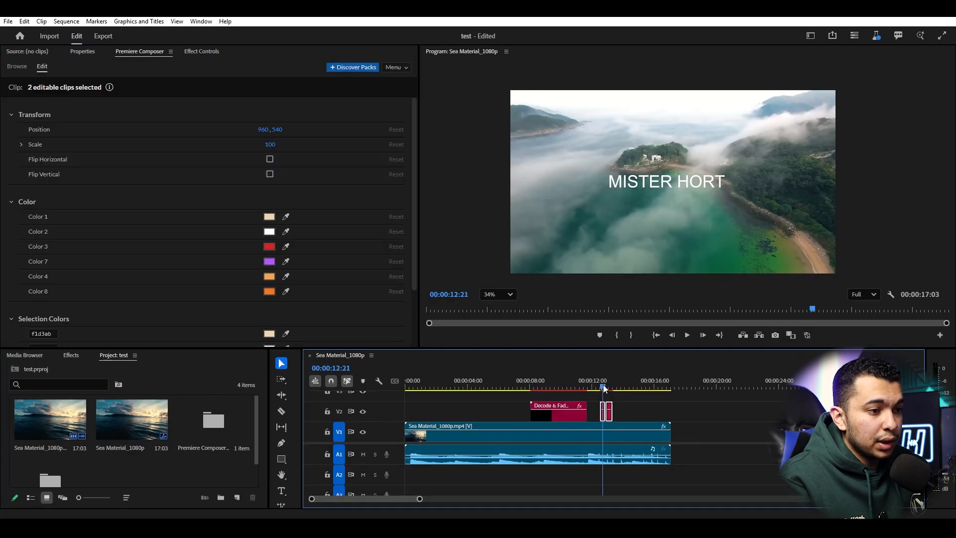
{"action": "left_click_drag", "start_coordinate": [605, 388], "coordinate": [600, 387]}
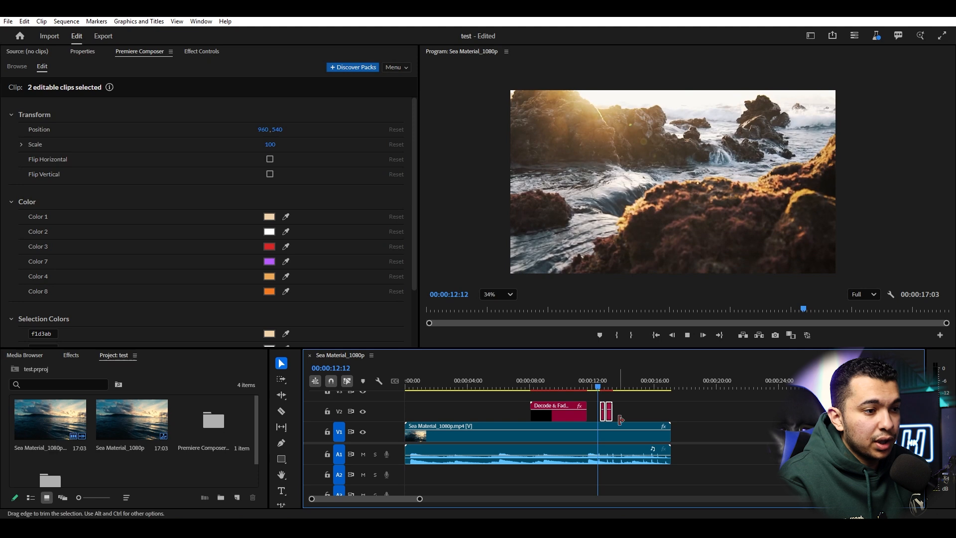
{"action": "key", "text": "space"}
- Razor-cut the sea clip at 00:00:12:18 and select the short middle piece
{"action": "left_click_drag", "start_coordinate": [608, 386], "coordinate": [601, 387]}
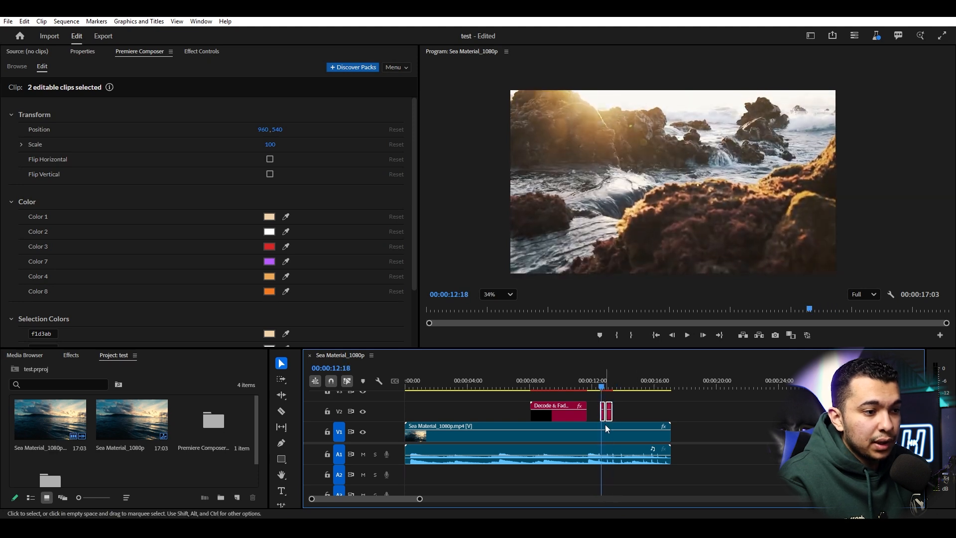
{"action": "left_click", "coordinate": [608, 431]}
{"action": "key", "text": "v"}
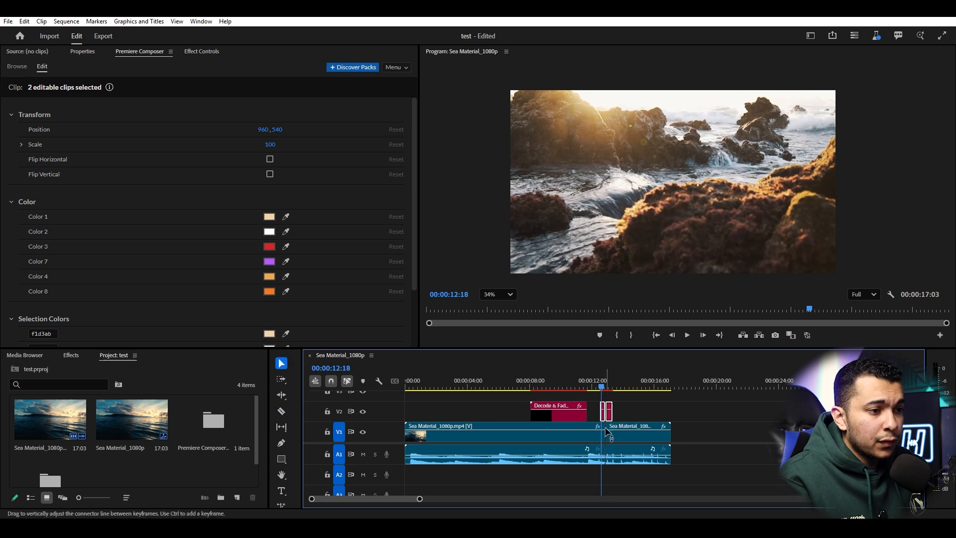
{"action": "left_click_drag", "start_coordinate": [602, 379], "coordinate": [548, 395]}
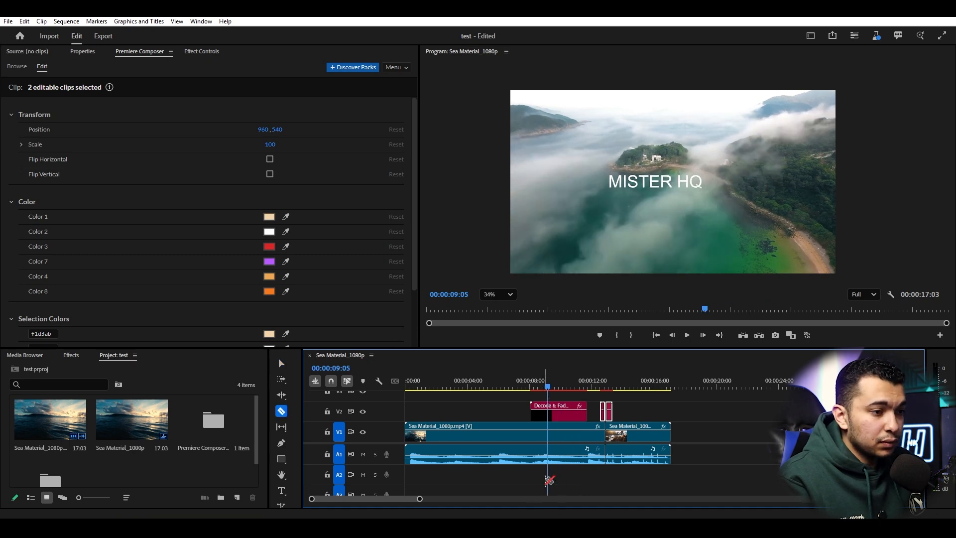
{"action": "key", "text": "v"}
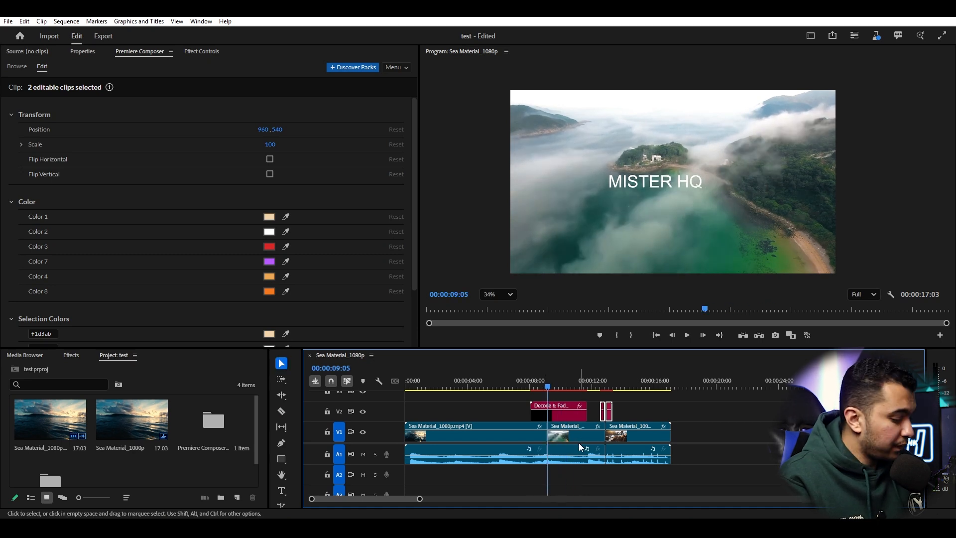
{"action": "left_click", "coordinate": [572, 445]}
- Move the middle footage piece later on V1 and play from 00:00:11:23
{"action": "key", "text": "v"}
{"action": "left_click_drag", "start_coordinate": [567, 448], "coordinate": [626, 447]}
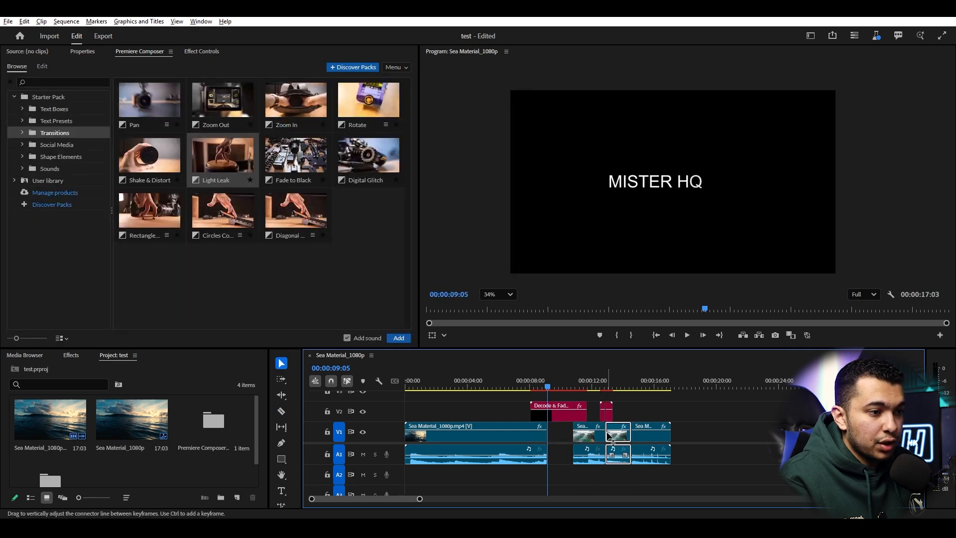
{"action": "scroll", "coordinate": [612, 438], "scroll_direction": "up", "scroll_amount": 3}
{"action": "left_click", "coordinate": [564, 384]}
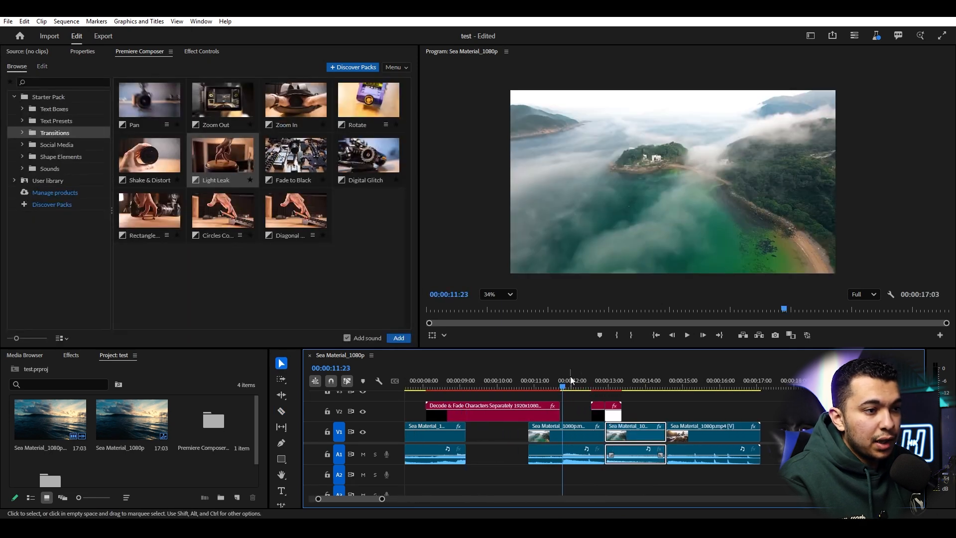
{"action": "key", "text": "space"}
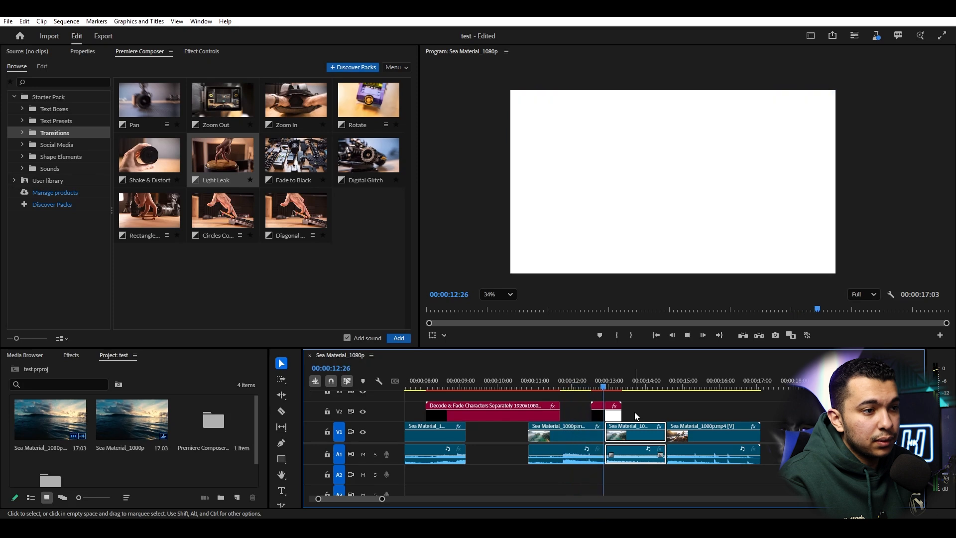
- Replay the Light Leak transition from 00:00:11:08 and expand Composer's Sounds category
{"action": "left_click", "coordinate": [586, 384]}
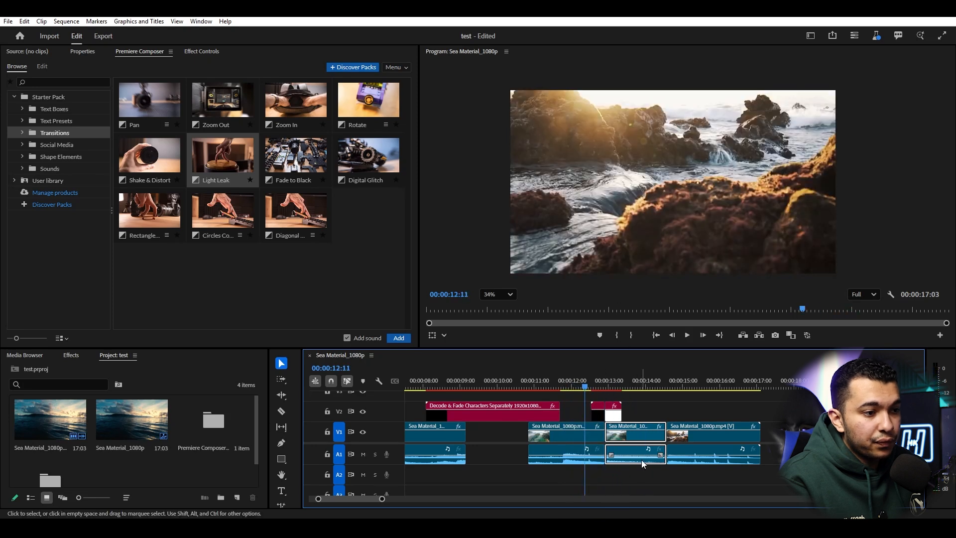
{"action": "left_click", "coordinate": [584, 463]}
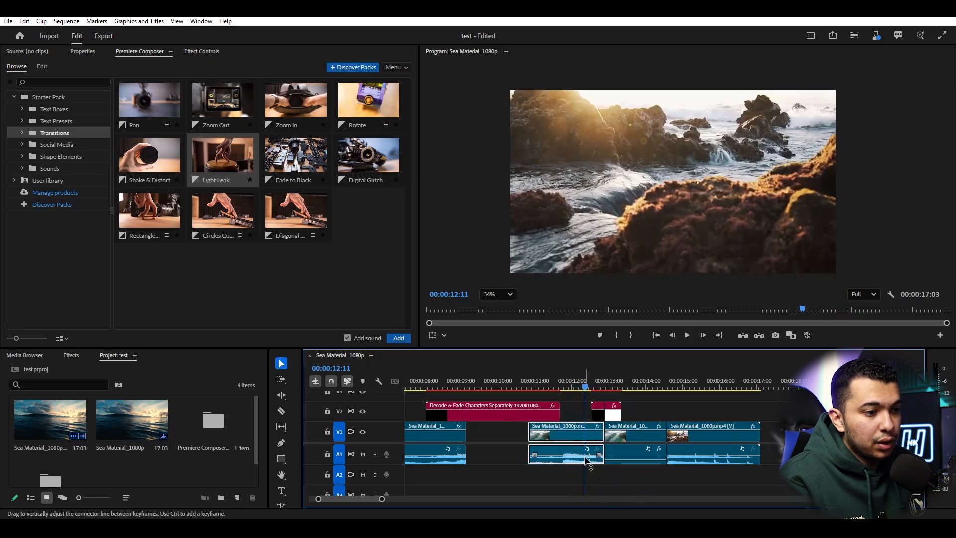
{"action": "left_click", "coordinate": [545, 382]}
{"action": "key", "text": "space"}
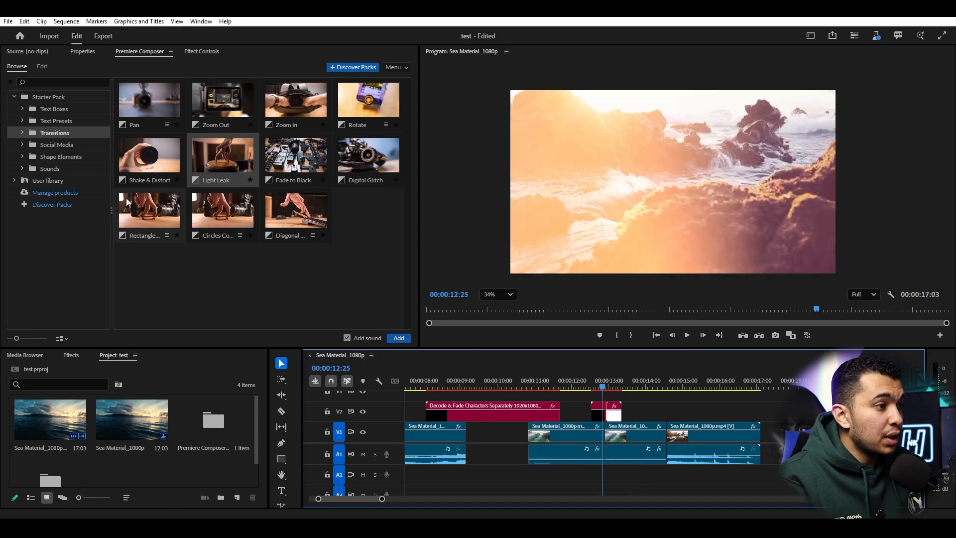
{"action": "left_click", "coordinate": [21, 169]}
- Place the Mechanical K click sound from Sounds > Click on track A2 under the Light Leak
{"action": "scroll", "coordinate": [55, 234], "scroll_direction": "down", "scroll_amount": 3}
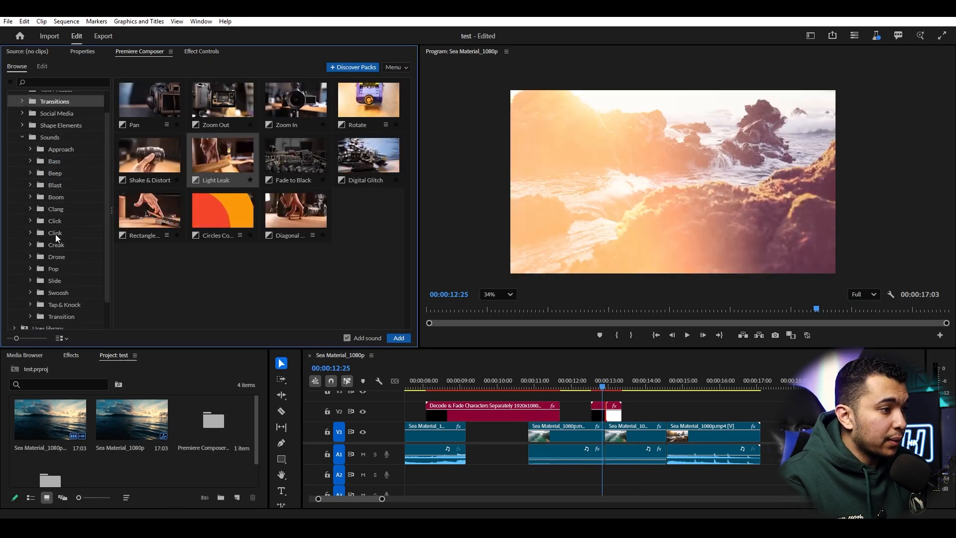
{"action": "left_click", "coordinate": [66, 197]}
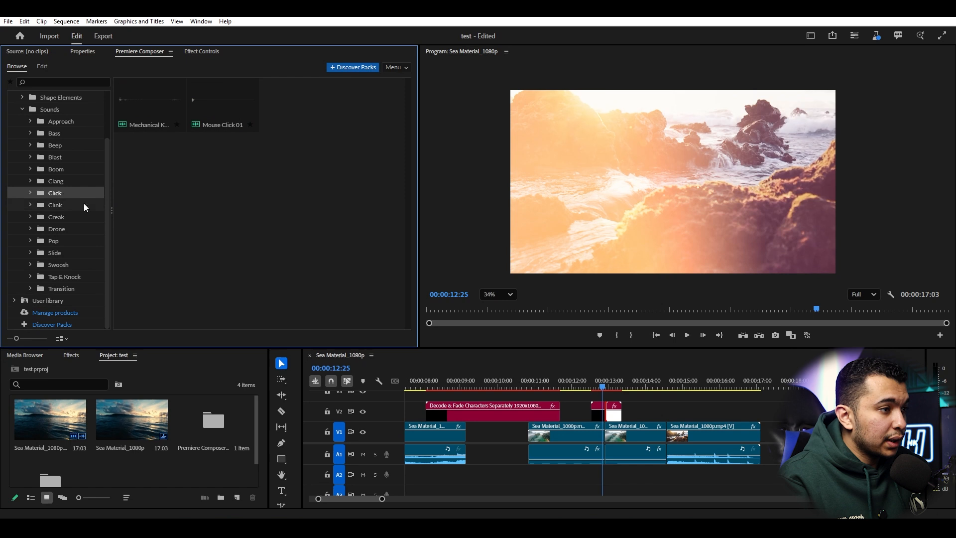
{"action": "left_click", "coordinate": [145, 105]}
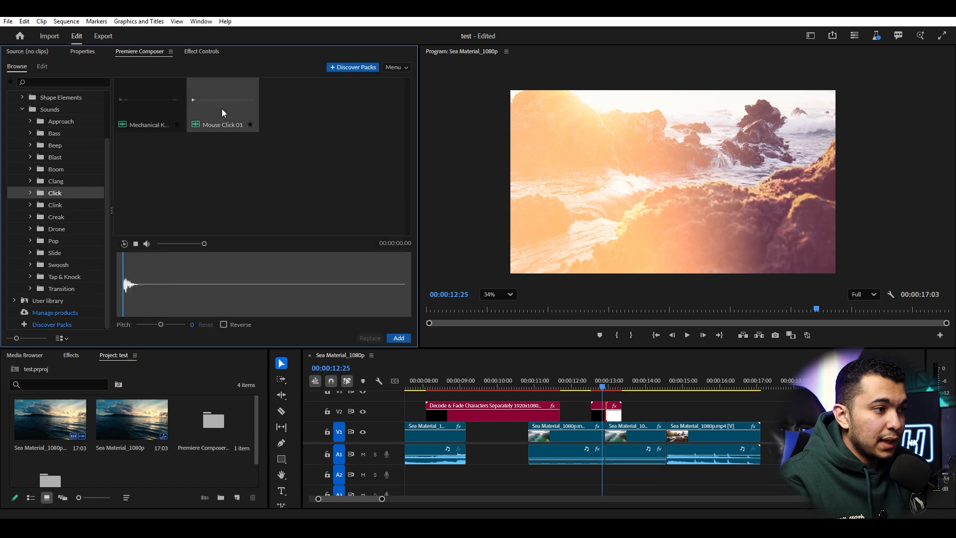
{"action": "left_click_drag", "start_coordinate": [138, 107], "coordinate": [506, 443]}
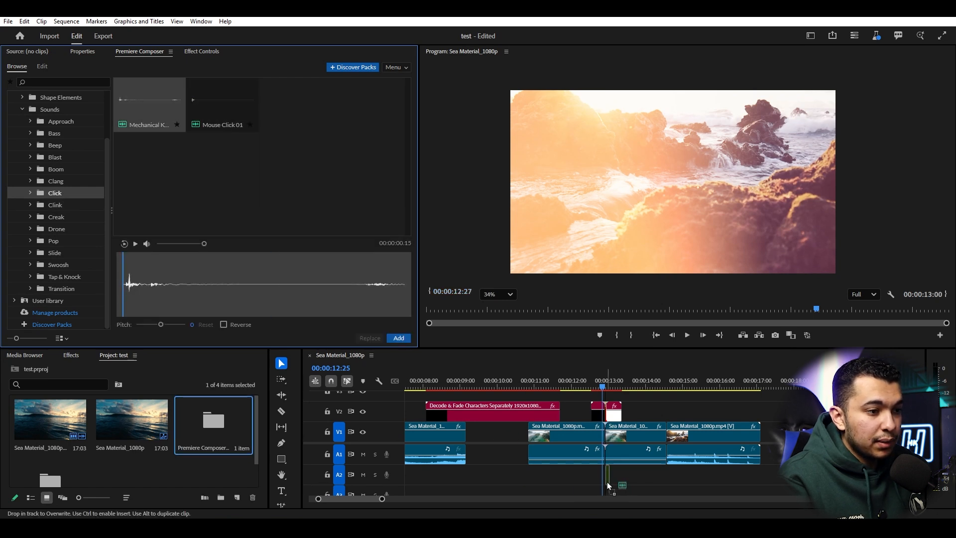
{"action": "left_click_drag", "start_coordinate": [604, 484], "coordinate": [604, 484]}
- Preview the transition with its click from 00:00:12:16, then rate-stretch the Light Leak clip shorter
{"action": "left_click", "coordinate": [590, 384]}
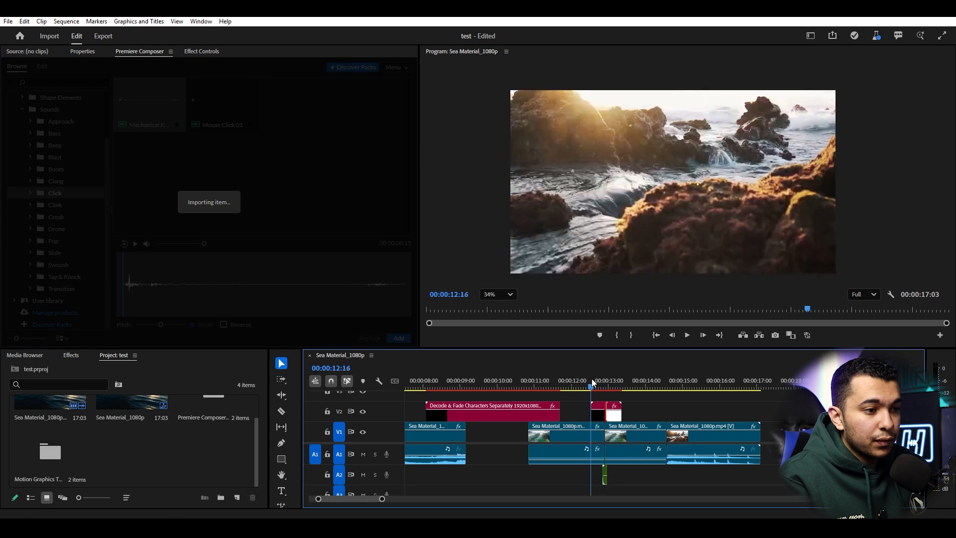
{"action": "key", "text": "space"}
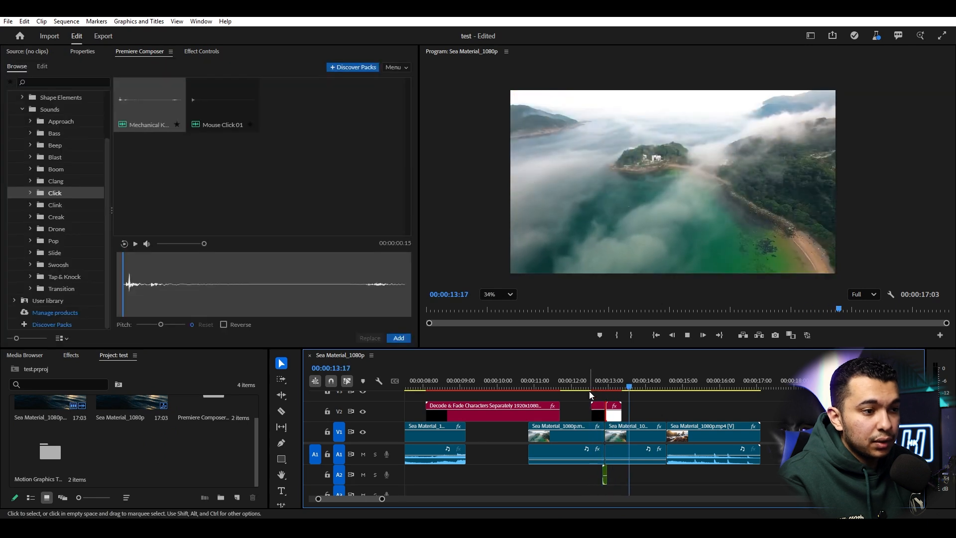
{"action": "left_click", "coordinate": [585, 383]}
{"action": "key", "text": "space"}
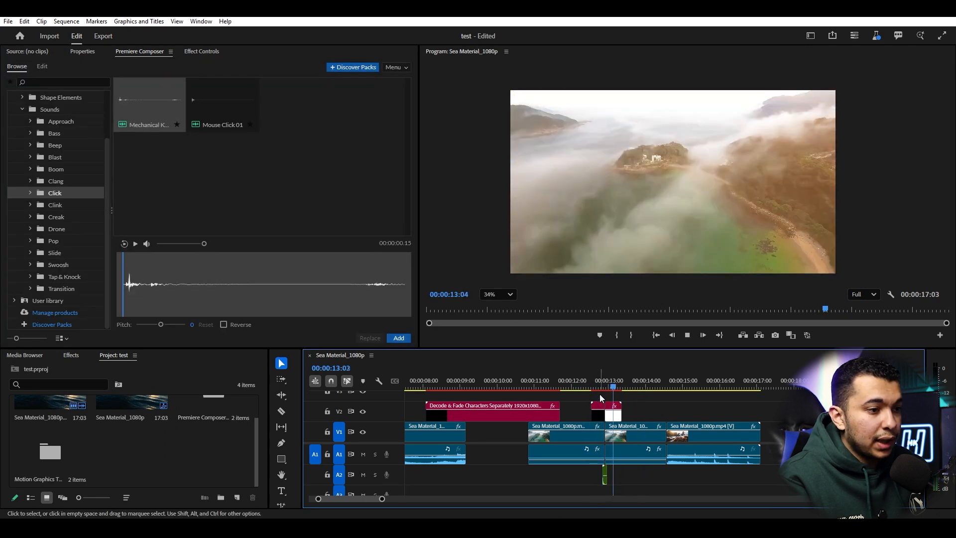
{"action": "left_click_drag", "start_coordinate": [592, 413], "coordinate": [596, 412]}
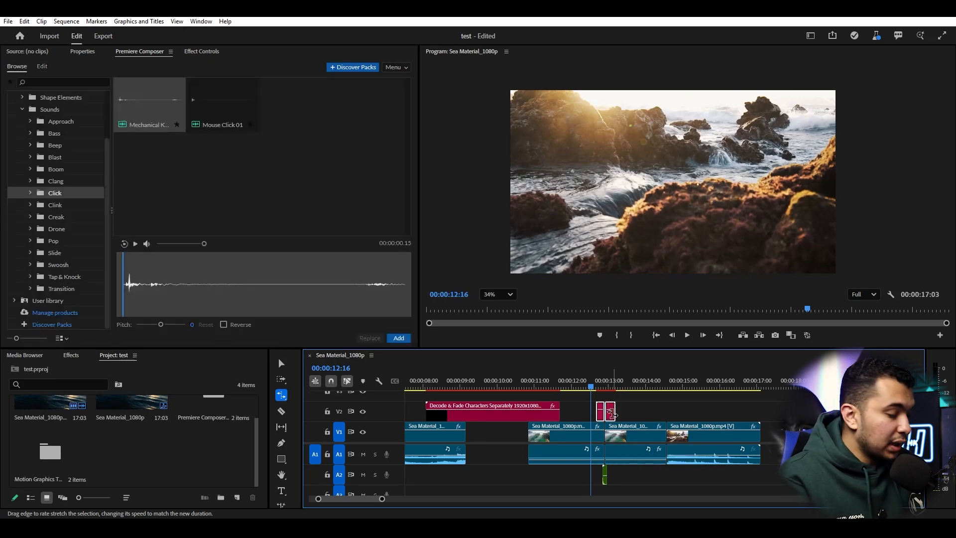
- Replay the sea clip cut from 00:00:12:14, then return Premiere Composer to its Browse view
{"action": "key", "text": "v"}
{"action": "key", "text": "space"}
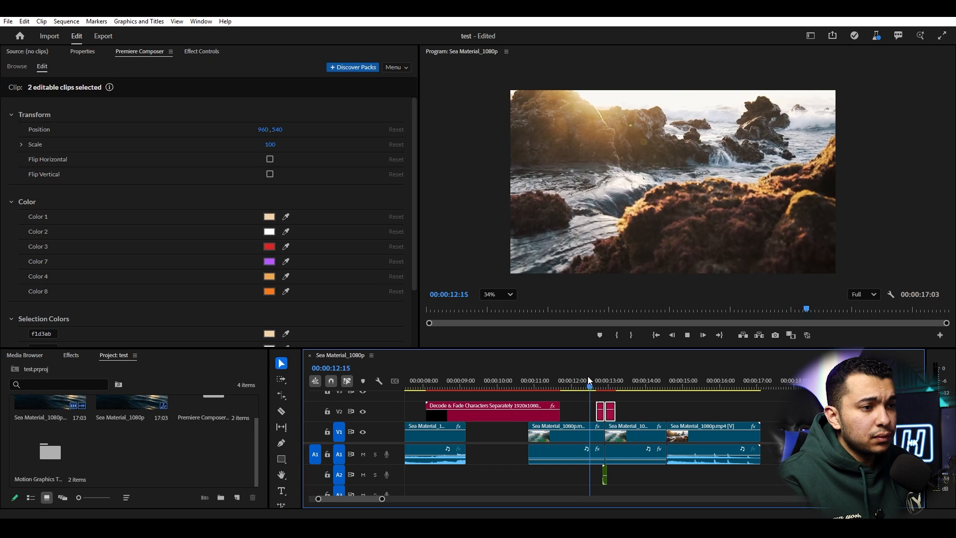
{"action": "key", "text": "space"}
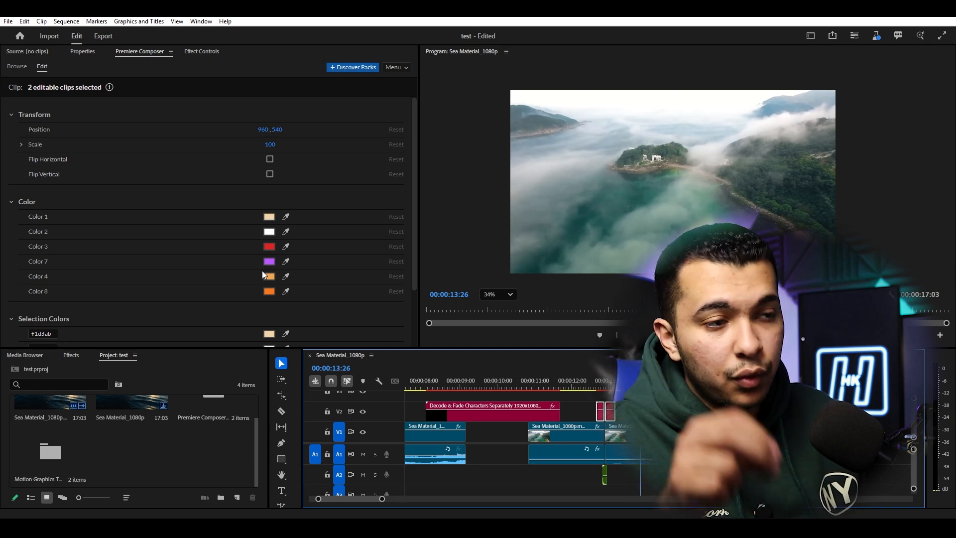
{"action": "left_click_drag", "start_coordinate": [608, 390], "coordinate": [589, 388]}
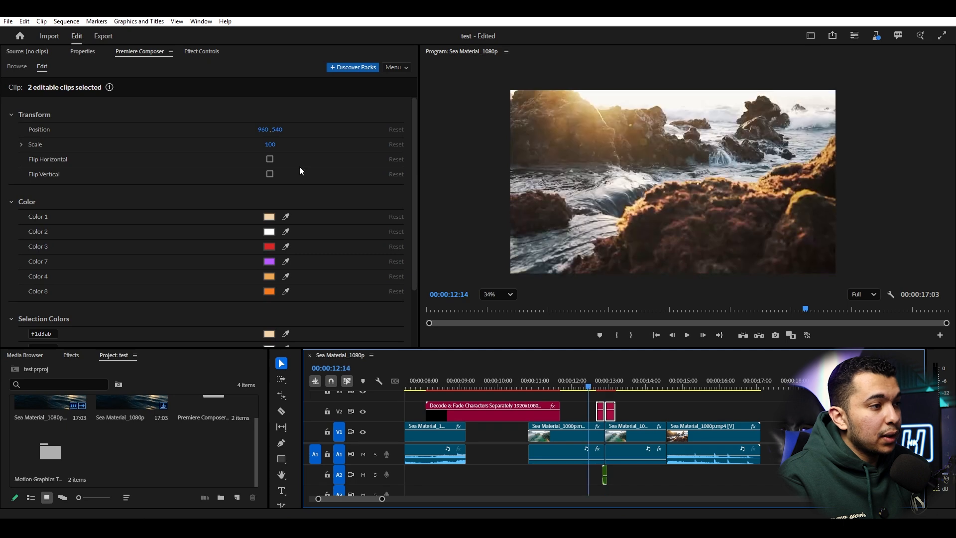
{"action": "key", "text": "space"}
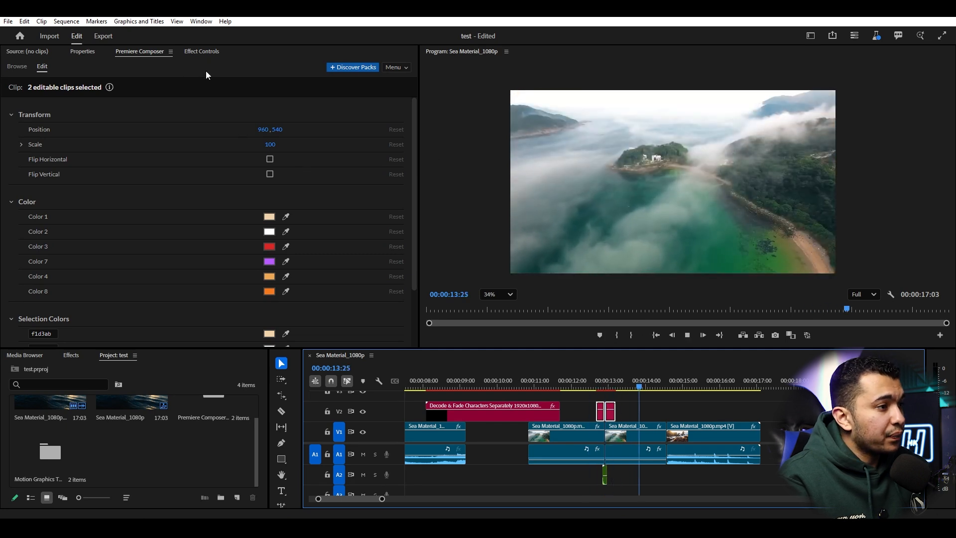
{"action": "left_click", "coordinate": [18, 66]}
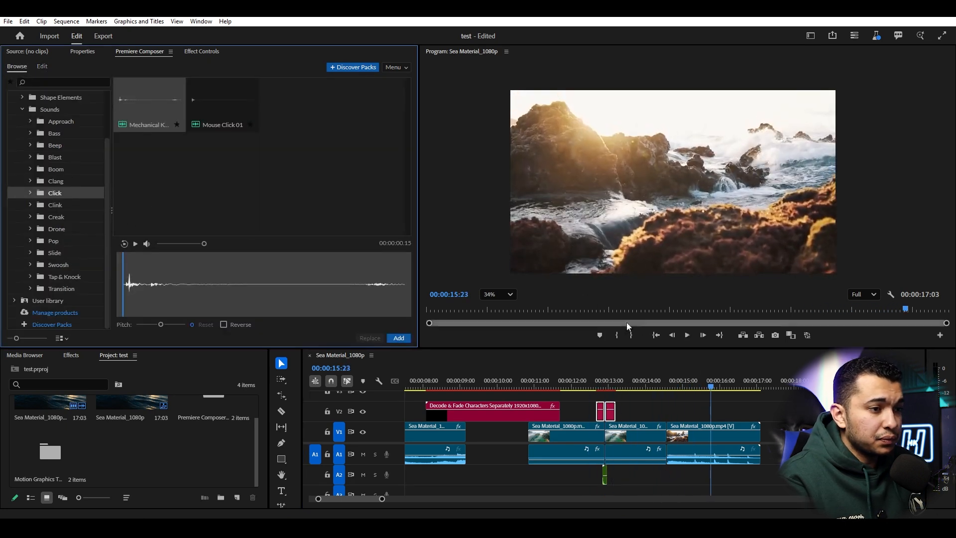
- Stop the preview, list every sound in the Sounds collection, then collapse the folder
{"action": "key", "text": "space"}
{"action": "scroll", "coordinate": [49, 165], "scroll_direction": "up", "scroll_amount": 3}
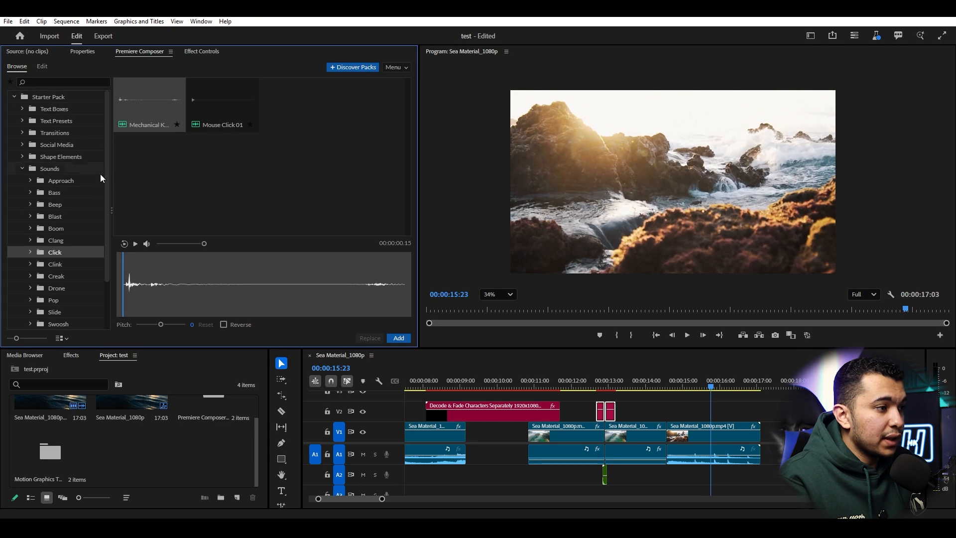
{"action": "scroll", "coordinate": [64, 299], "scroll_direction": "down", "scroll_amount": 3}
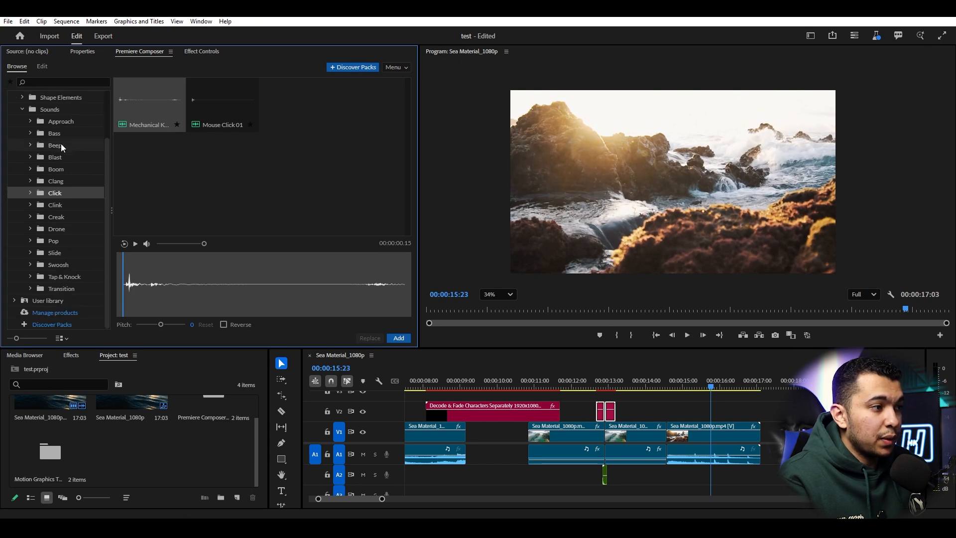
{"action": "left_click", "coordinate": [52, 111]}
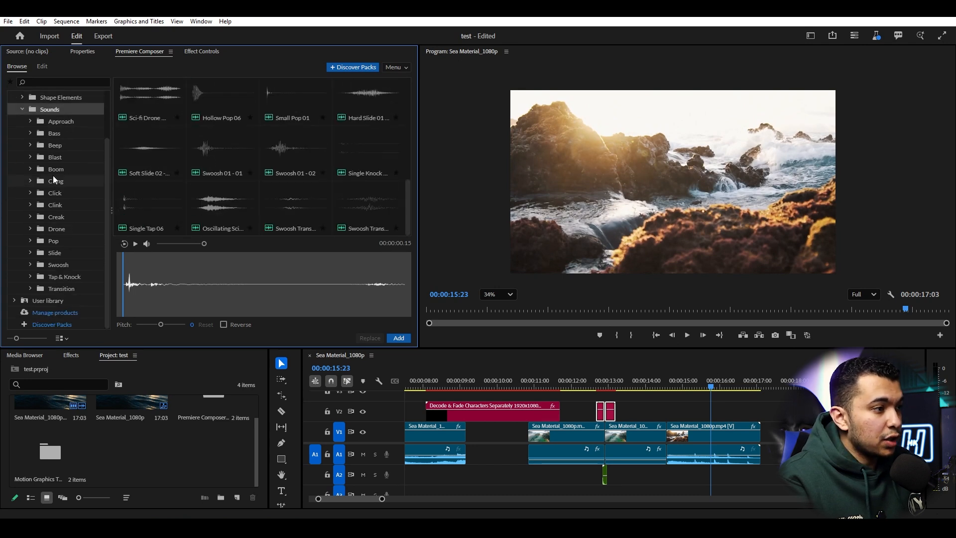
{"action": "left_click", "coordinate": [22, 109]}
- Preview Shape Elements' Line Custom in its Left To Right 4 and 5 variants
{"action": "left_click", "coordinate": [64, 156]}
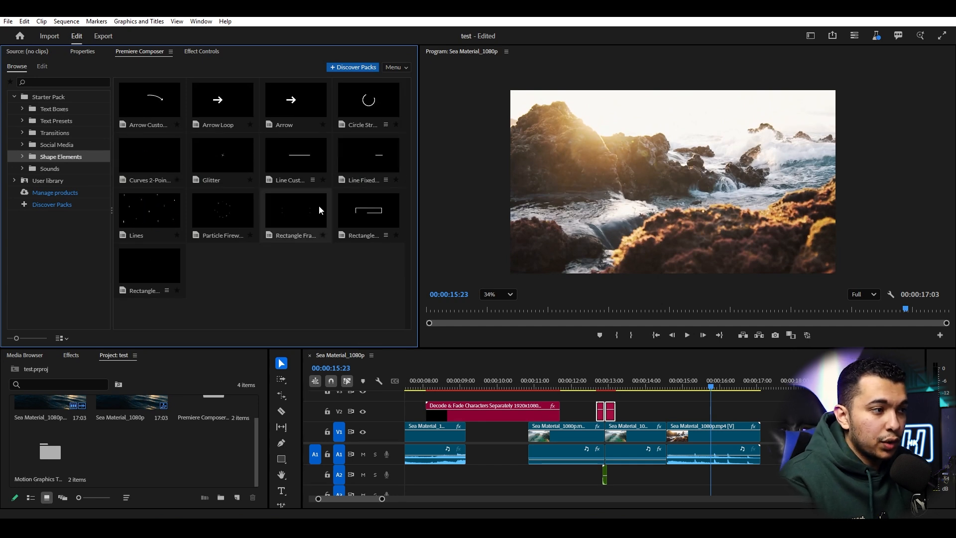
{"action": "left_click", "coordinate": [312, 181]}
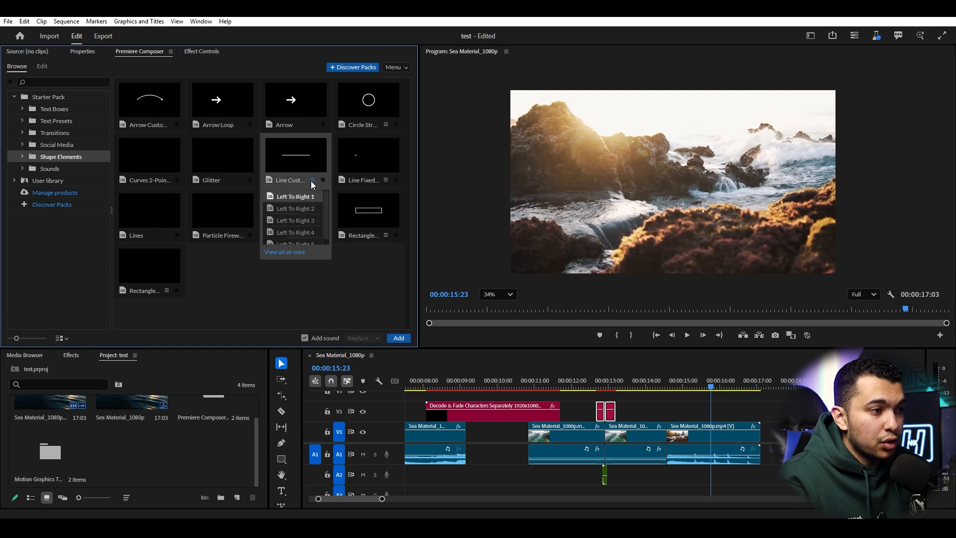
{"action": "left_click", "coordinate": [298, 231]}
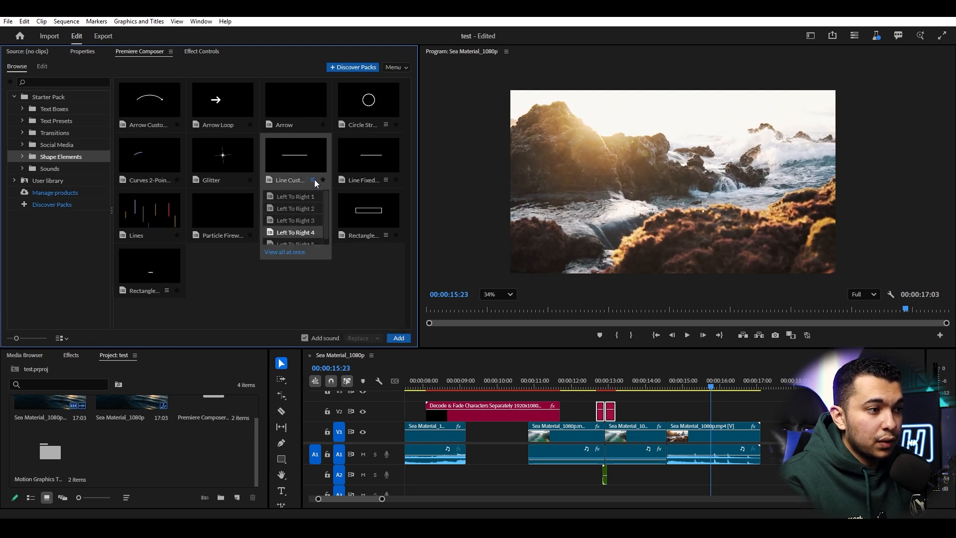
{"action": "left_click", "coordinate": [298, 238]}
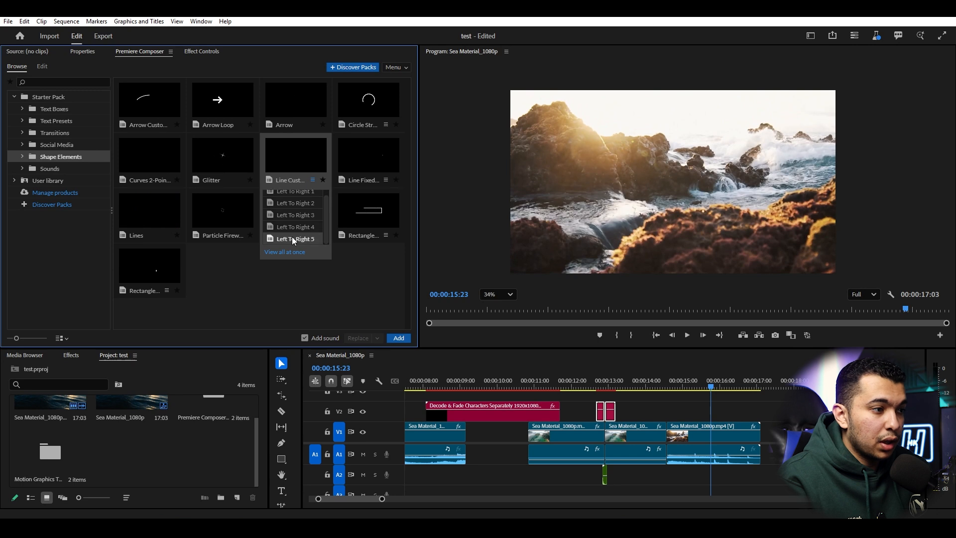
{"action": "left_click", "coordinate": [333, 292]}
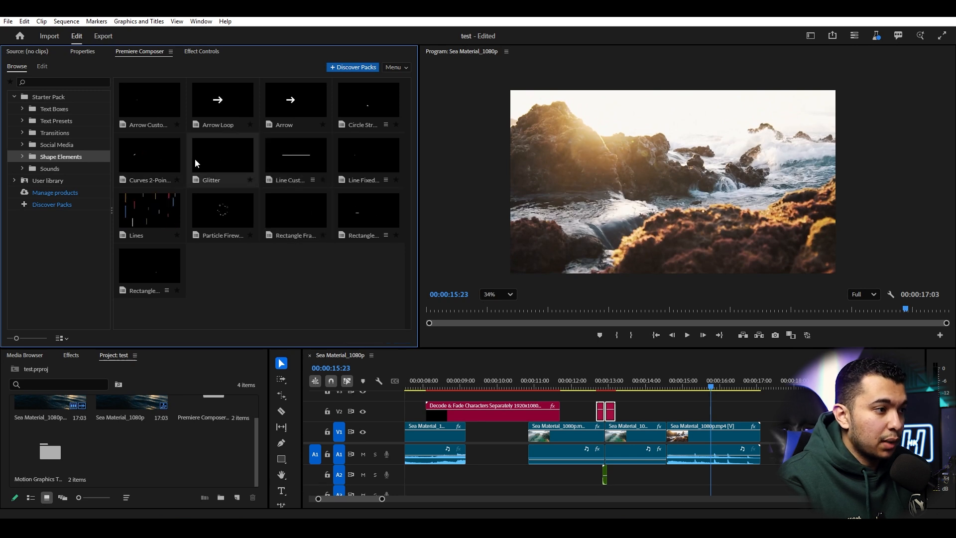
- Browse the Social Media templates, then show the full Starter Pack listing
{"action": "left_click", "coordinate": [72, 145]}
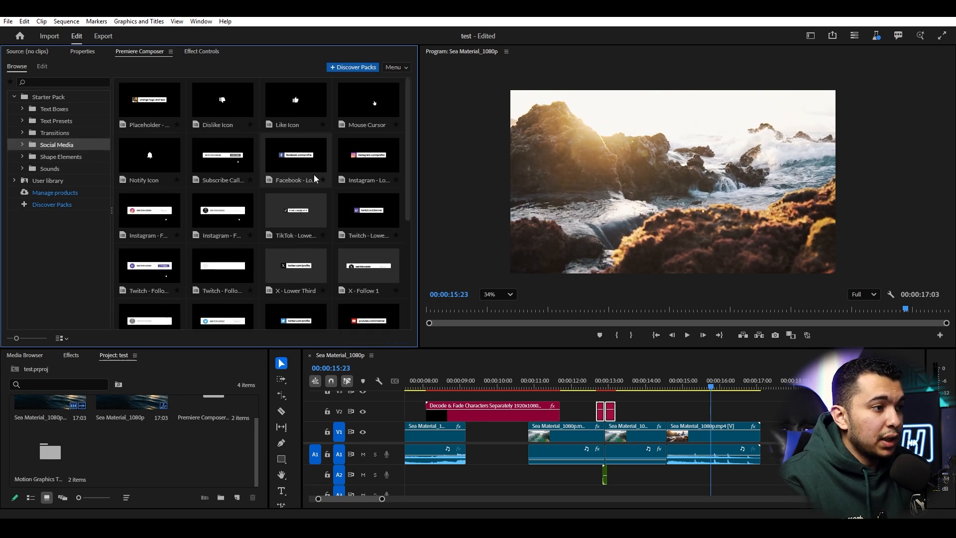
{"action": "scroll", "coordinate": [314, 175], "scroll_direction": "down", "scroll_amount": 2}
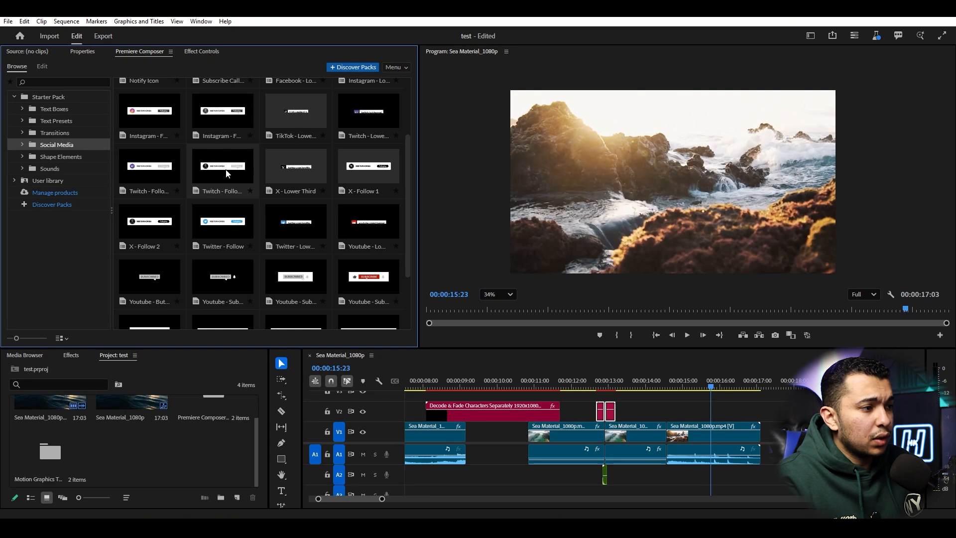
{"action": "scroll", "coordinate": [207, 191], "scroll_direction": "up", "scroll_amount": 2}
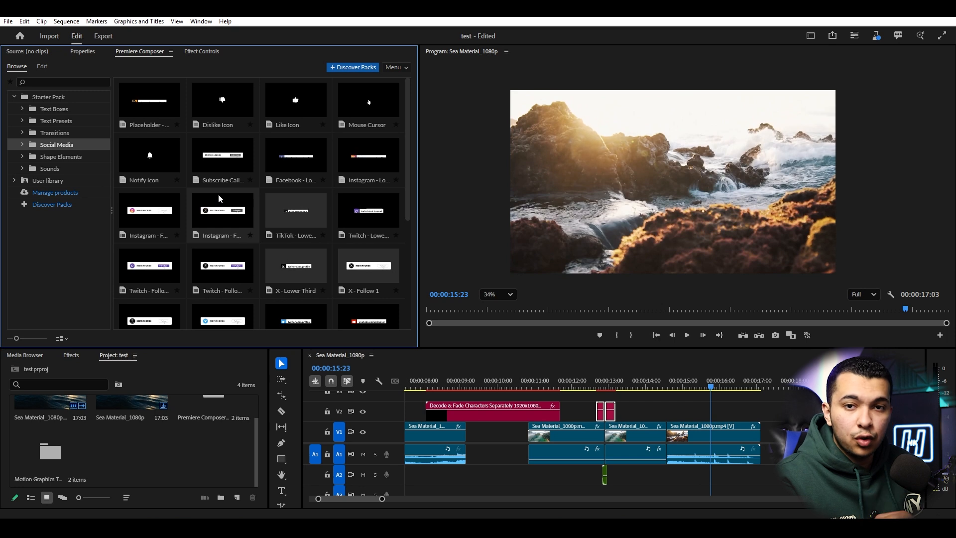
{"action": "left_click", "coordinate": [48, 97]}
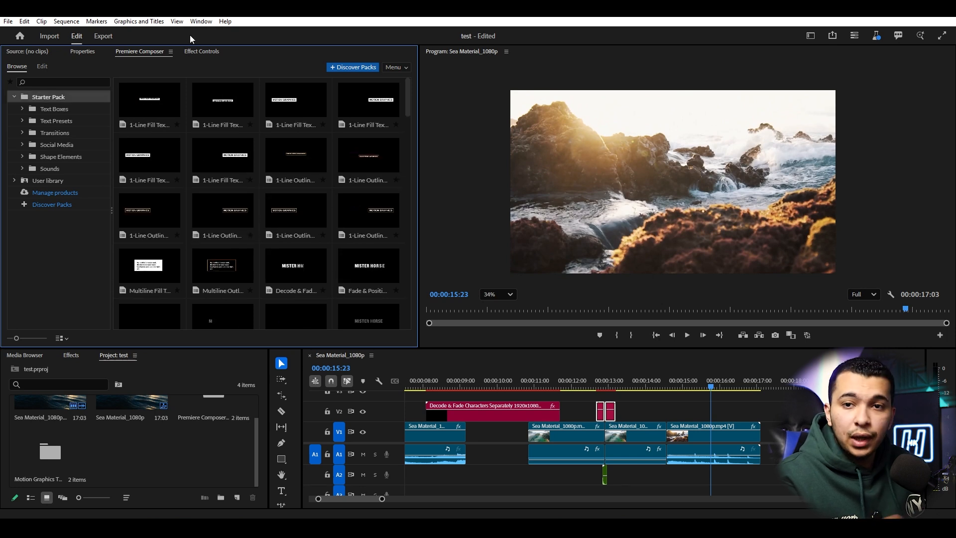
- Launch AEJuice Pack Manager 4 from Window > Extensions
{"action": "left_click", "coordinate": [200, 20]}
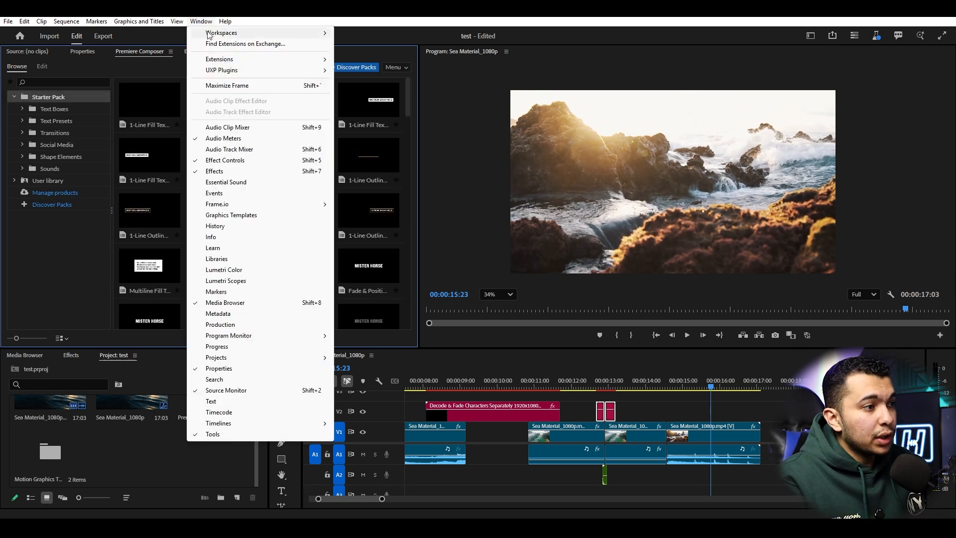
{"action": "mouse_move", "coordinate": [266, 63]}
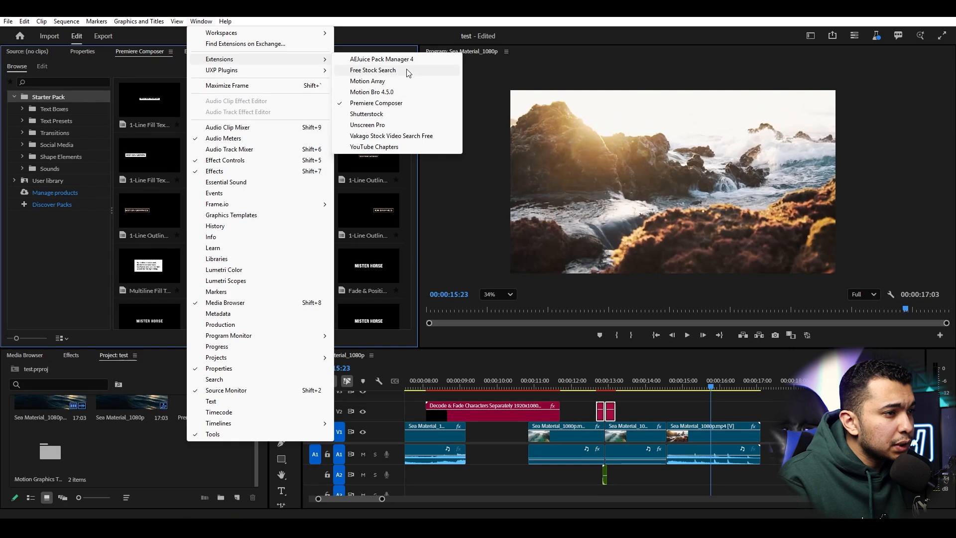
{"action": "left_click", "coordinate": [380, 59]}
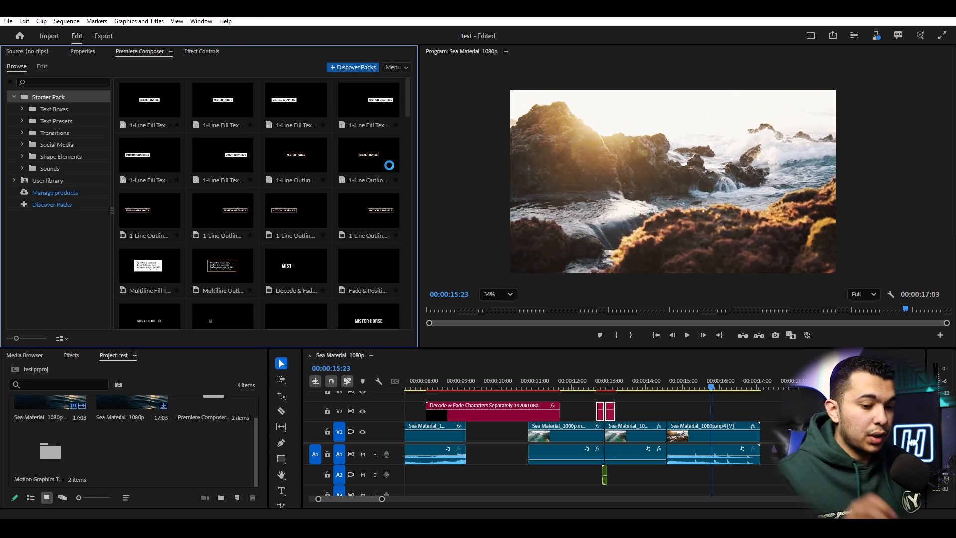
- Dock AEJuice Pack Manager 4 beside Premiere Composer and browse Starter Pack categories such as Big Impact
{"action": "left_click_drag", "start_coordinate": [95, 82], "coordinate": [197, 60]}
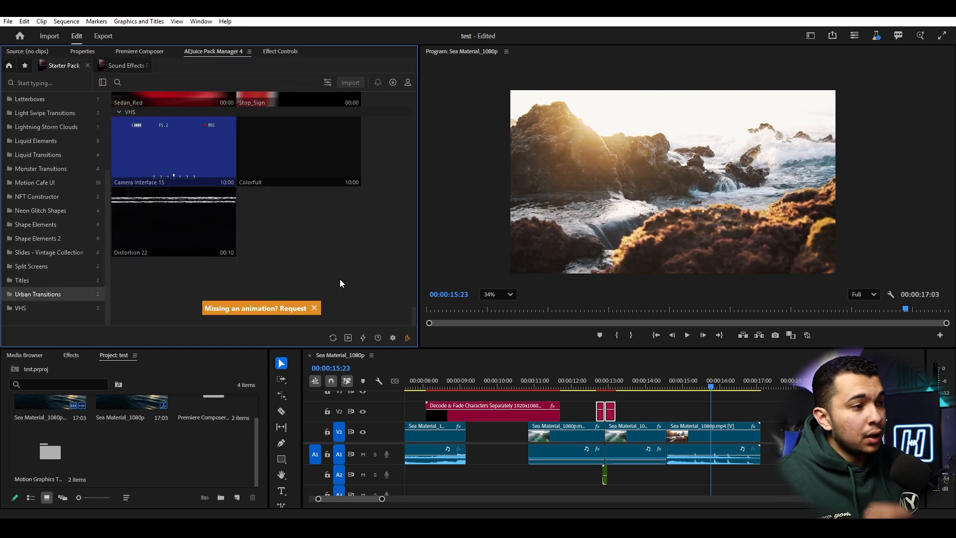
{"action": "scroll", "coordinate": [207, 203], "scroll_direction": "up", "scroll_amount": 6}
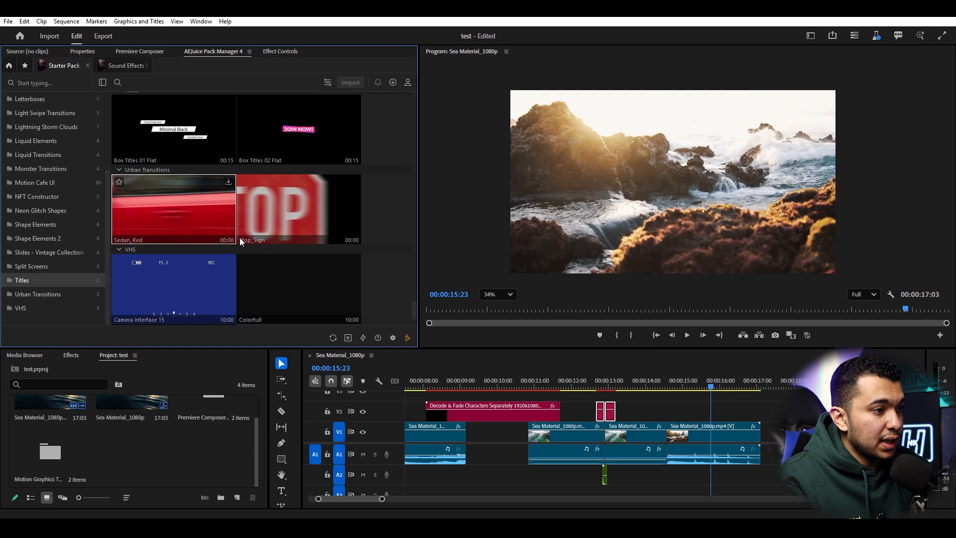
{"action": "scroll", "coordinate": [276, 177], "scroll_direction": "up", "scroll_amount": 4}
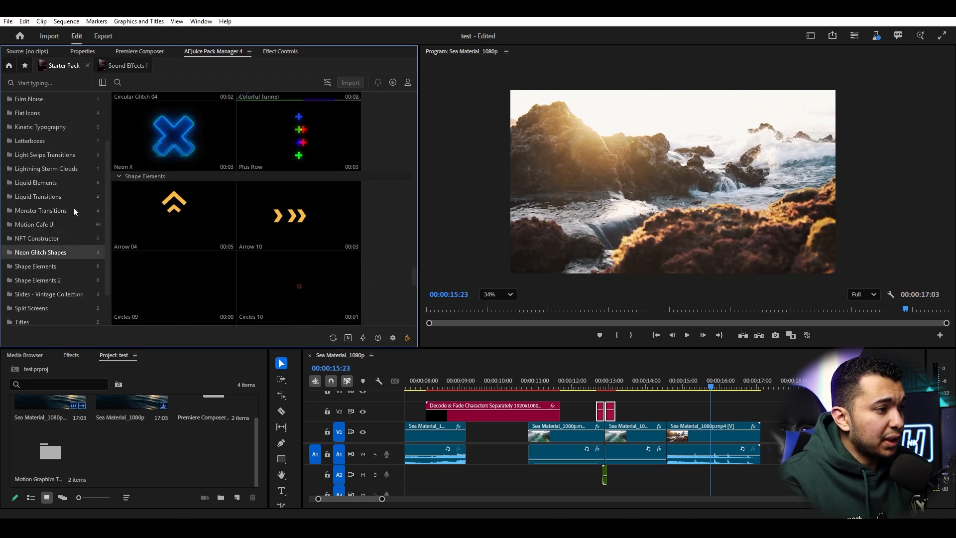
{"action": "scroll", "coordinate": [46, 172], "scroll_direction": "up", "scroll_amount": 1}
{"action": "left_click", "coordinate": [63, 145]}
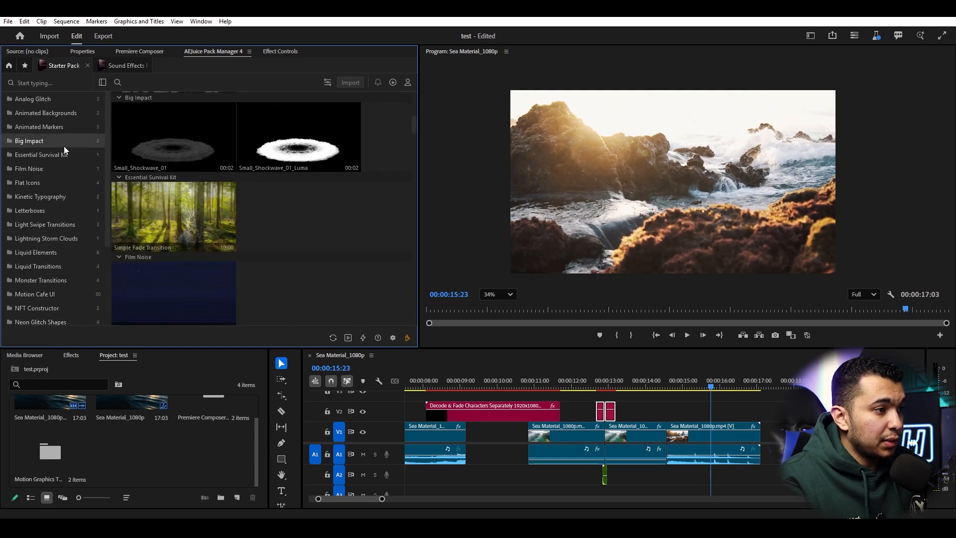
{"action": "scroll", "coordinate": [206, 165], "scroll_direction": "up", "scroll_amount": 5}
{"action": "scroll", "coordinate": [206, 164], "scroll_direction": "up", "scroll_amount": 3}
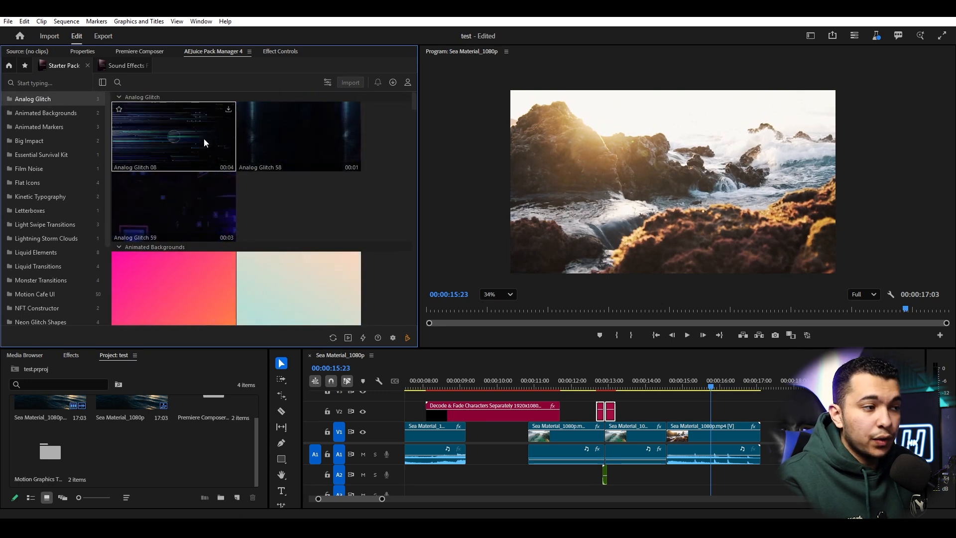
{"action": "scroll", "coordinate": [58, 160], "scroll_direction": "down", "scroll_amount": 3}
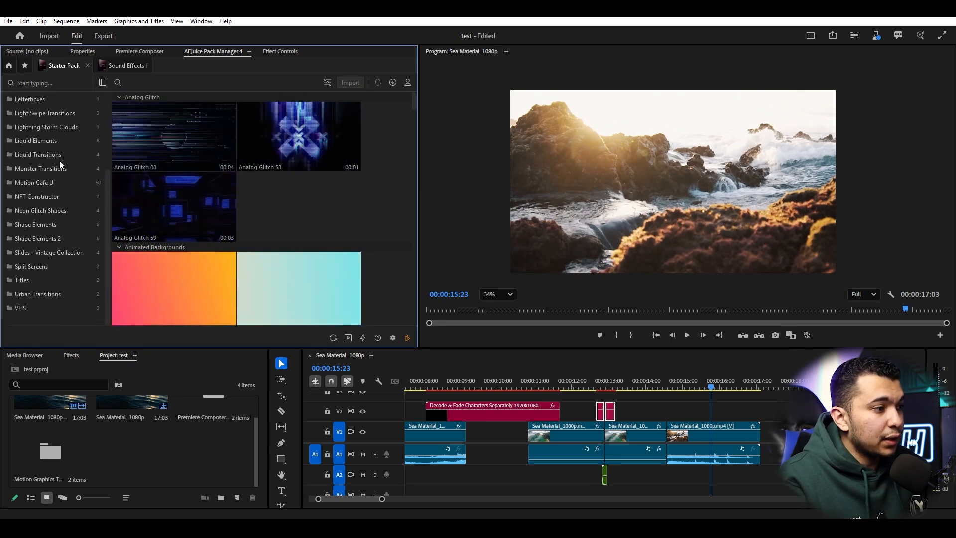